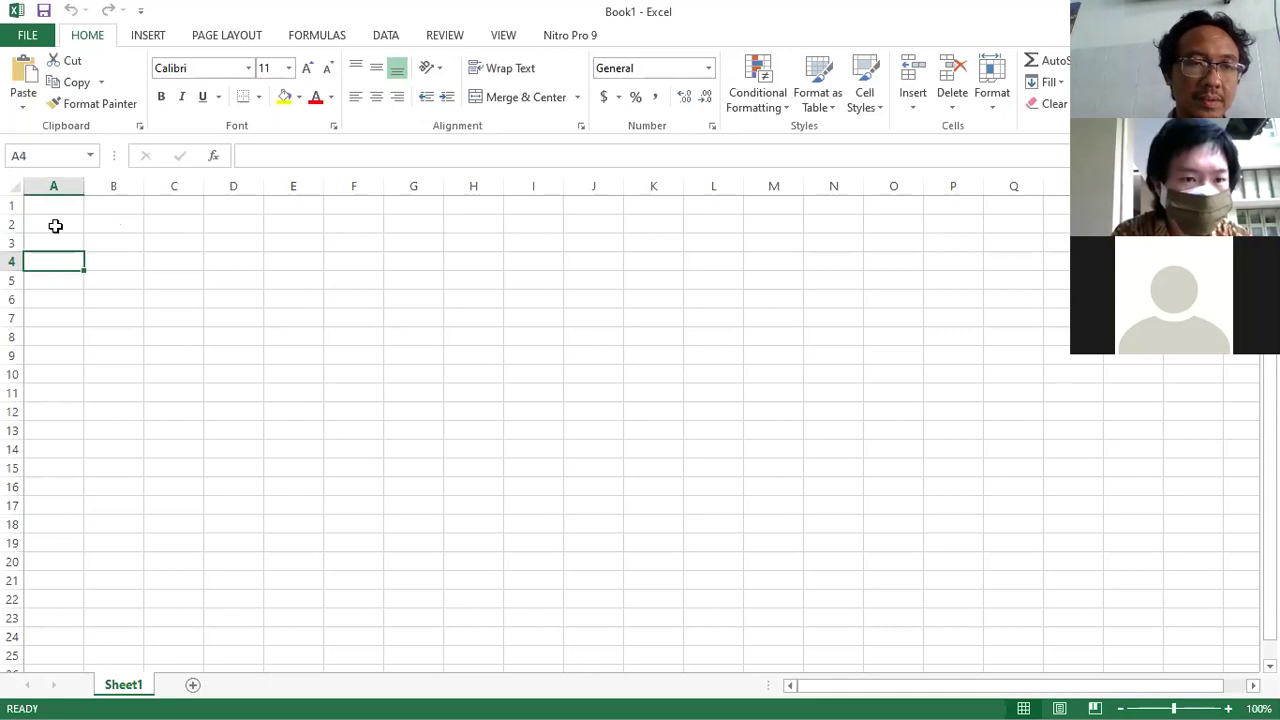
Enter the numbers 0, 1 and 2 in cells A2 to A4
text(0)
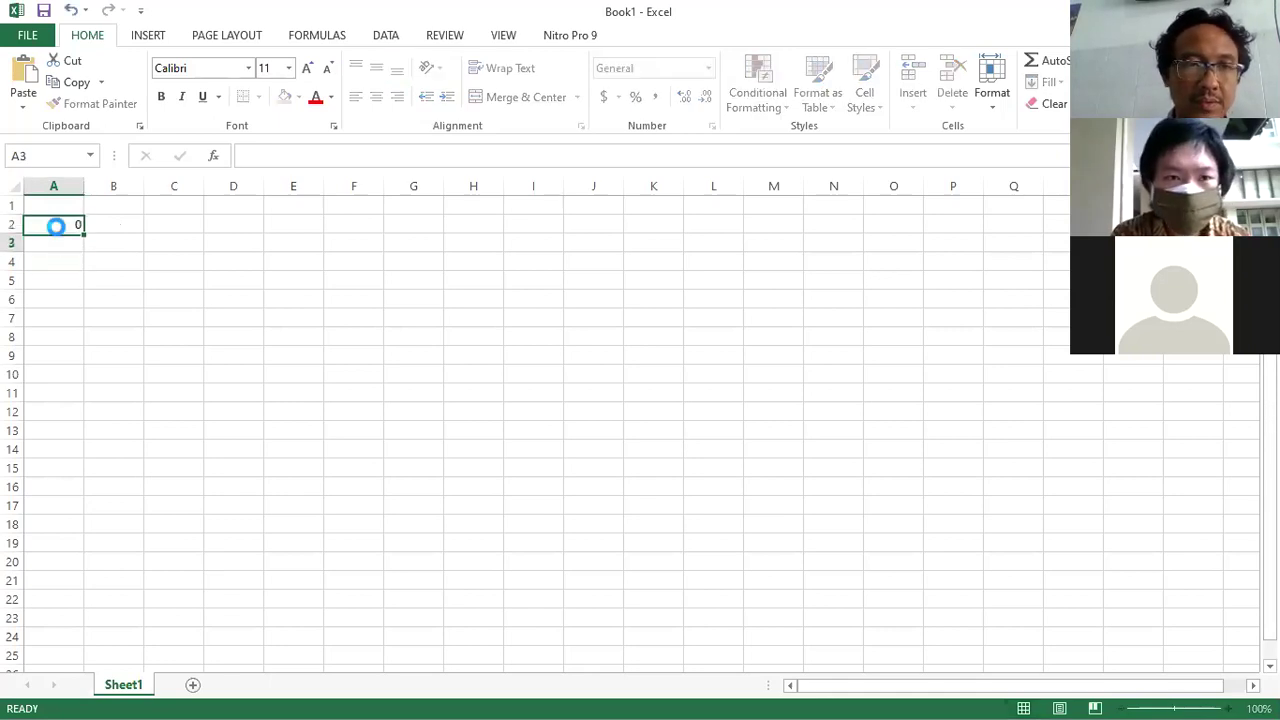
key(Return)
text(1)
key(Return)
text(2)
key(Return)
Extend the number series from A2:A4 down to 20 in cell A22
click(55, 225)
key(shift+Down)
key(shift+Down)
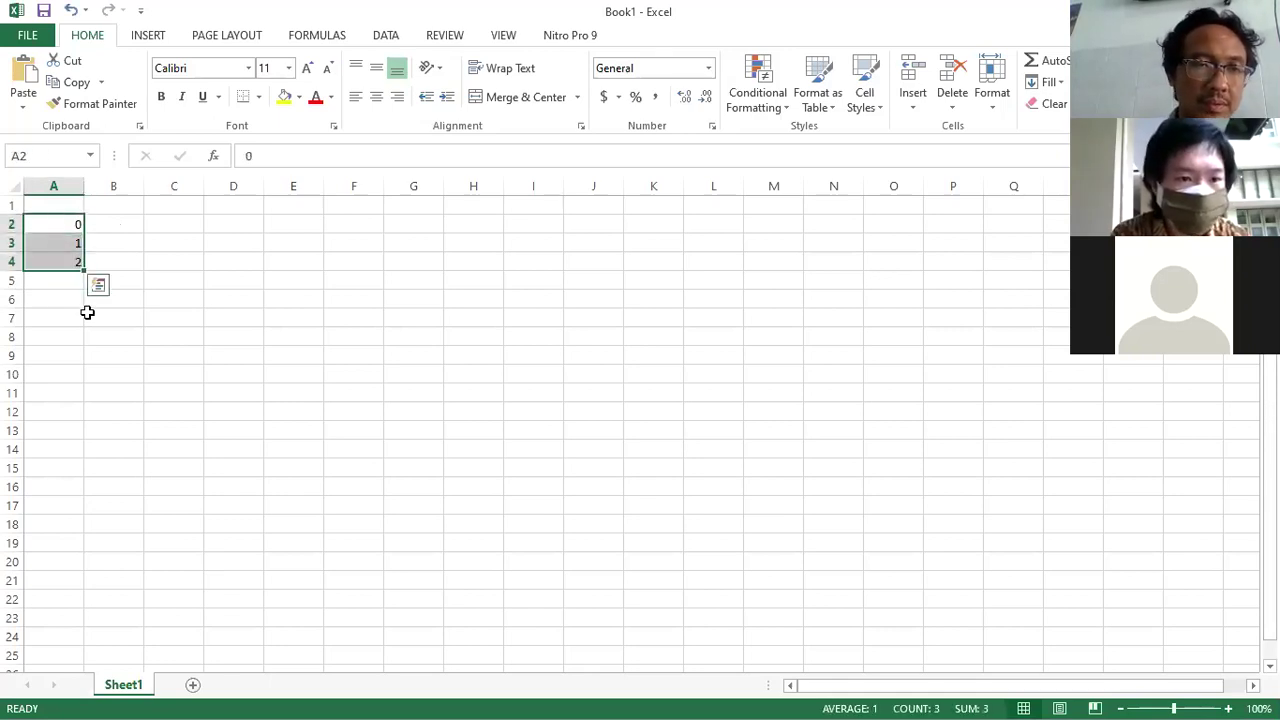
drag(82, 263, 79, 431)
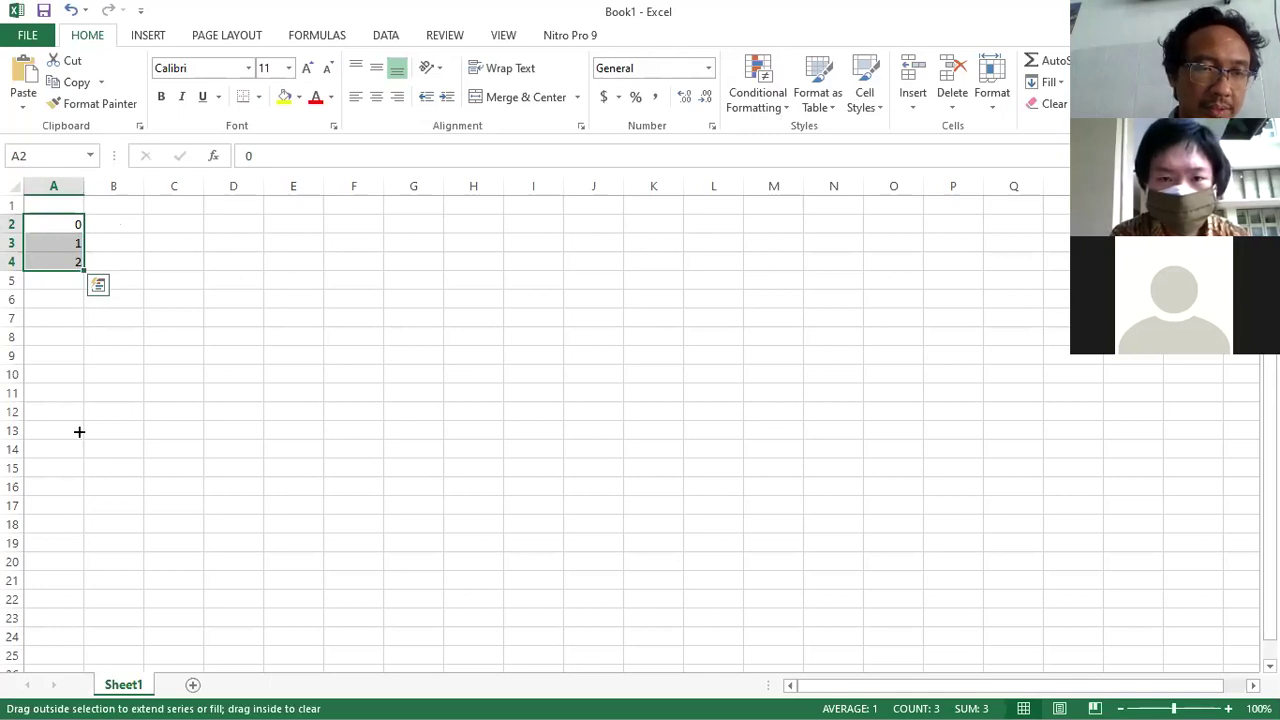
drag(64, 535, 72, 600)
Enter the heading M in cell B1
click(137, 207)
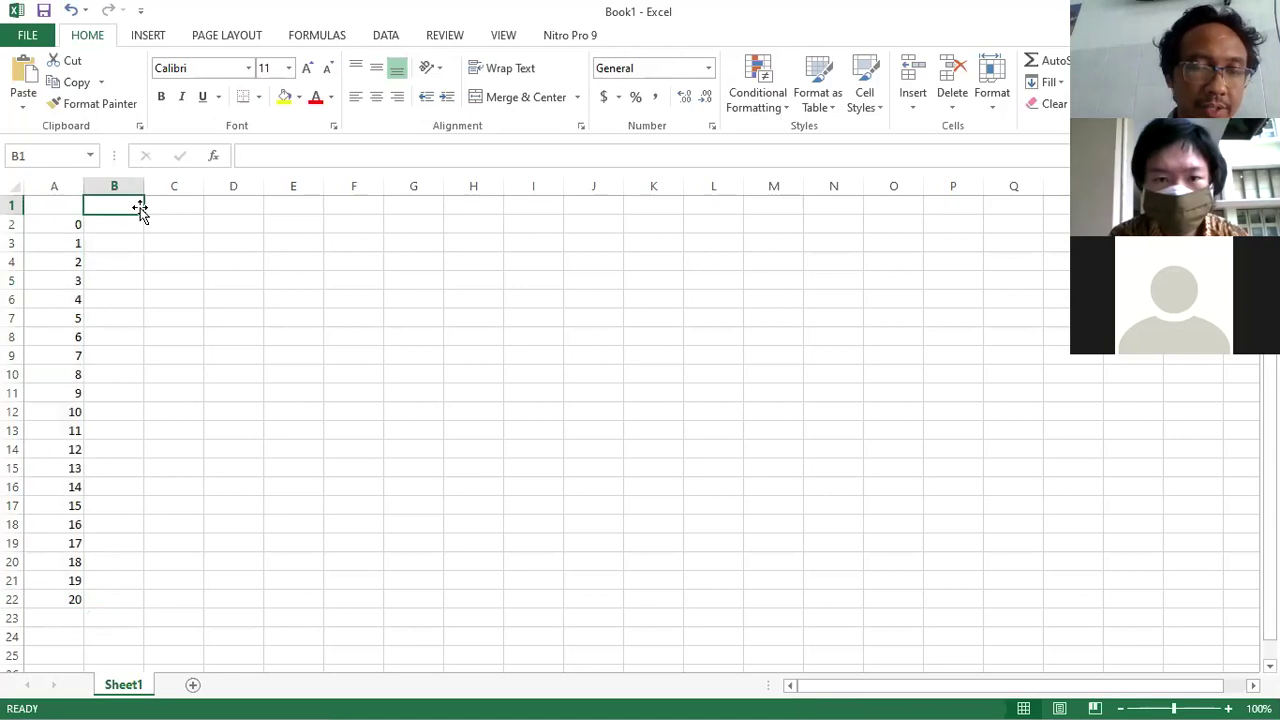
text(M)
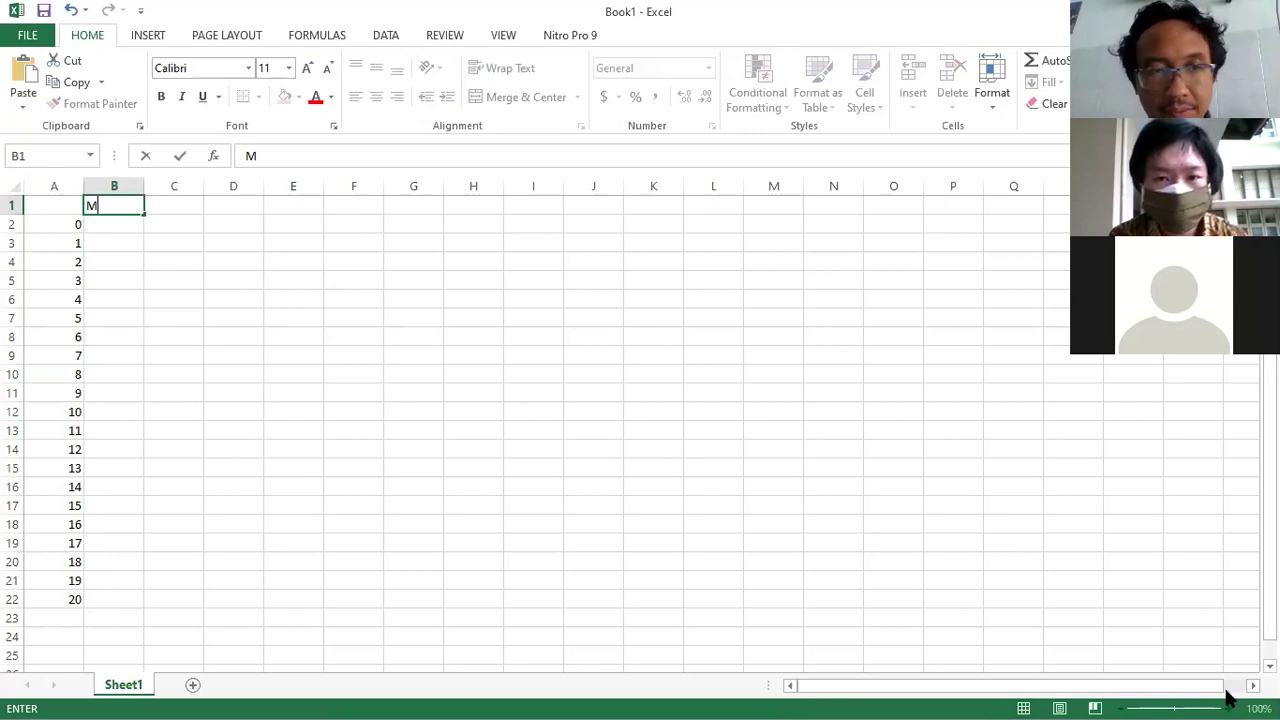
click(834, 583)
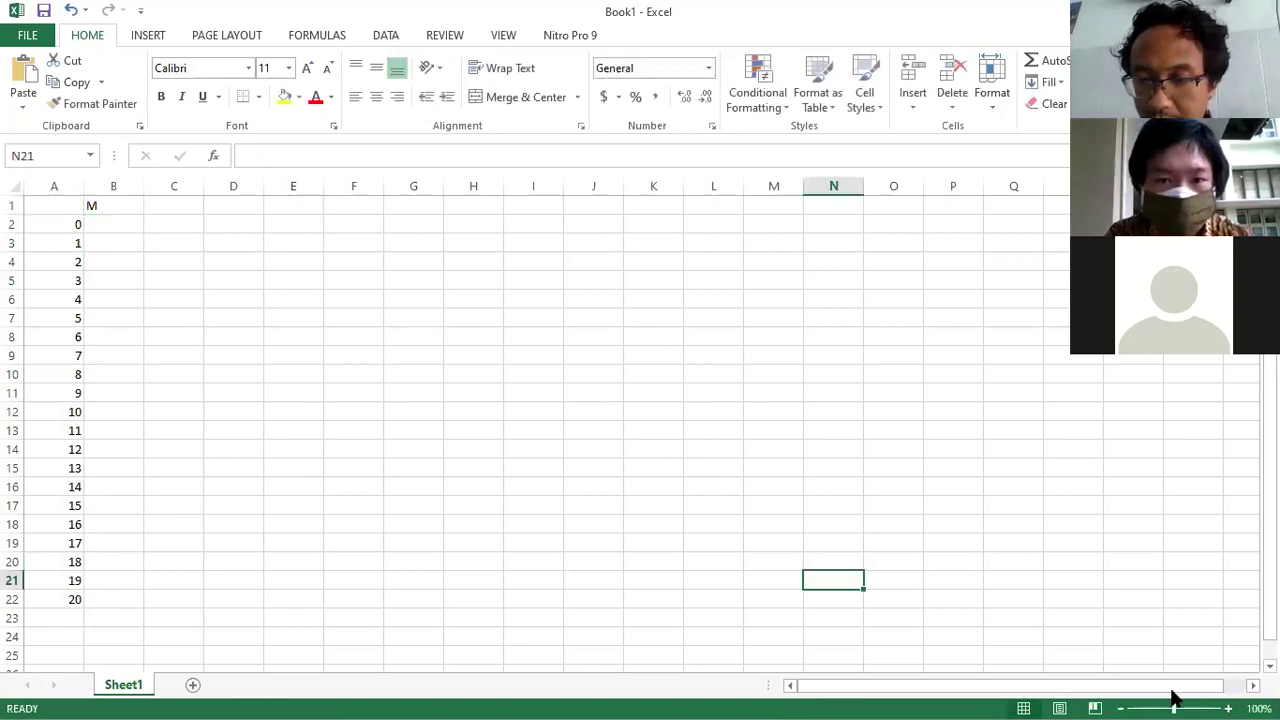
Enlarge the worksheet view to 160% and show the sheet from cell A1 onward
click(1228, 708)
click(1228, 708)
click(1228, 708)
click(1228, 708)
click(1228, 708)
click(1228, 708)
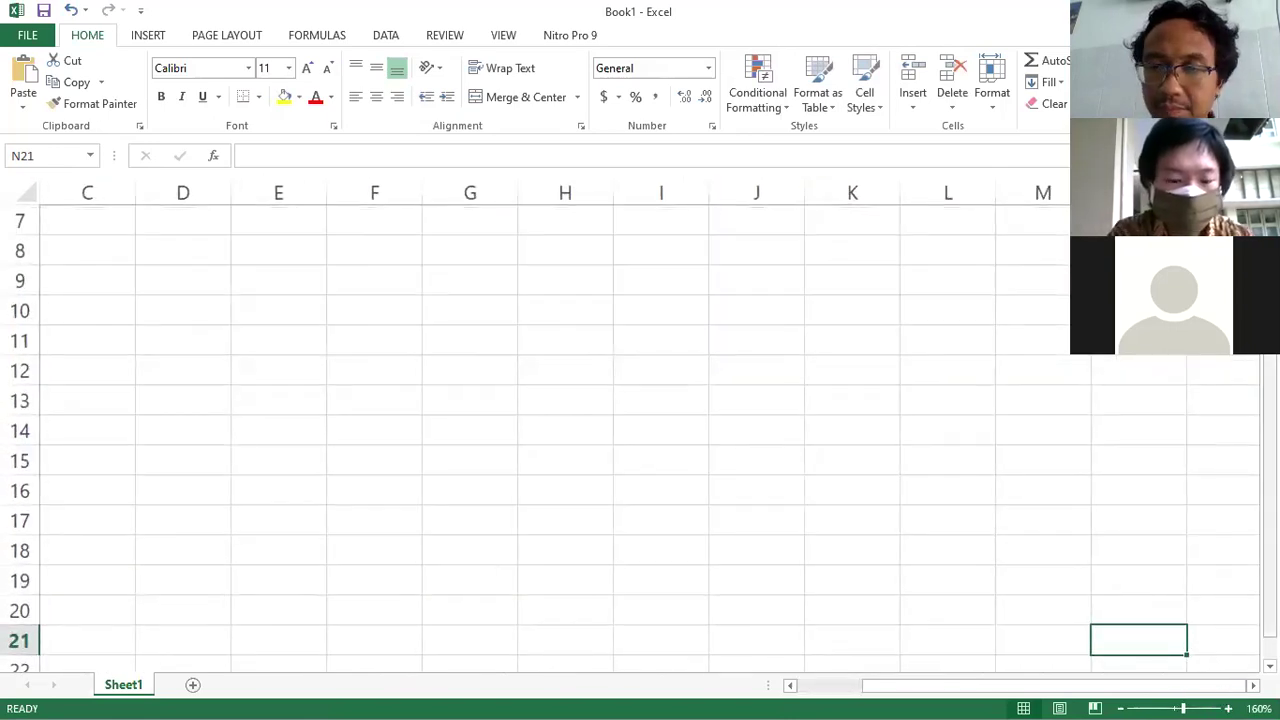
scroll(640, 430, up, 2)
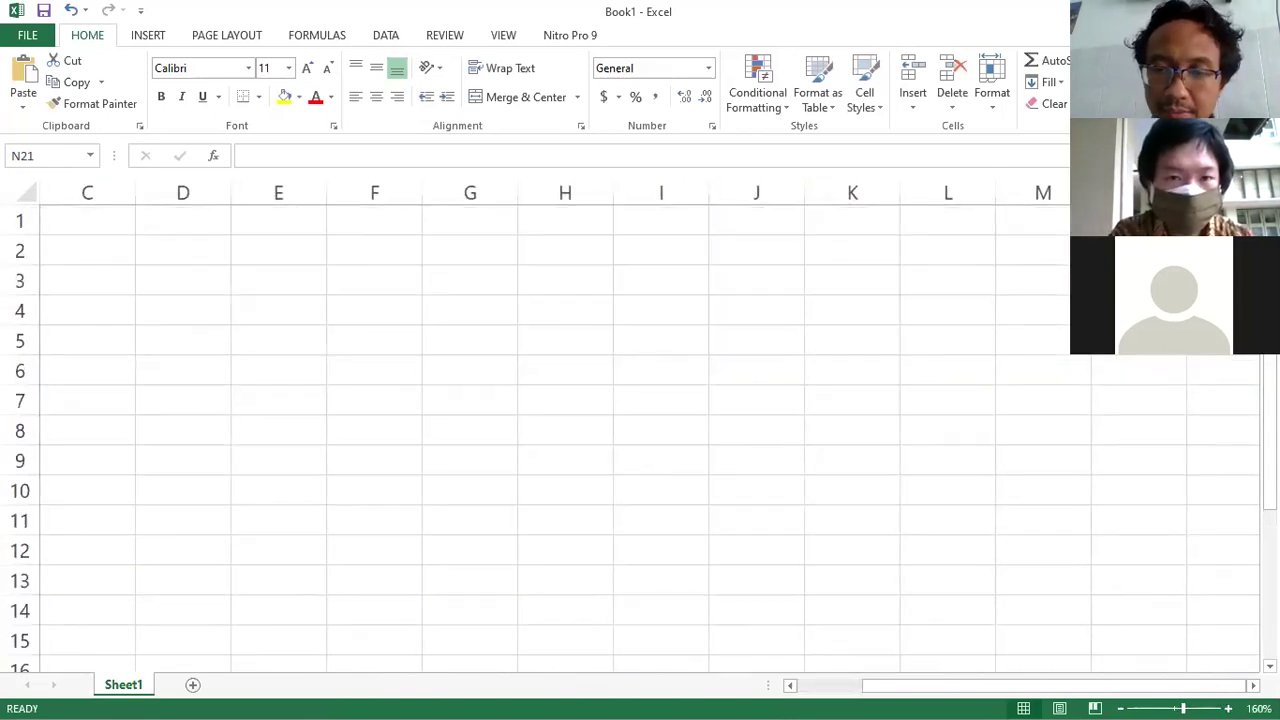
click(789, 685)
click(789, 685)
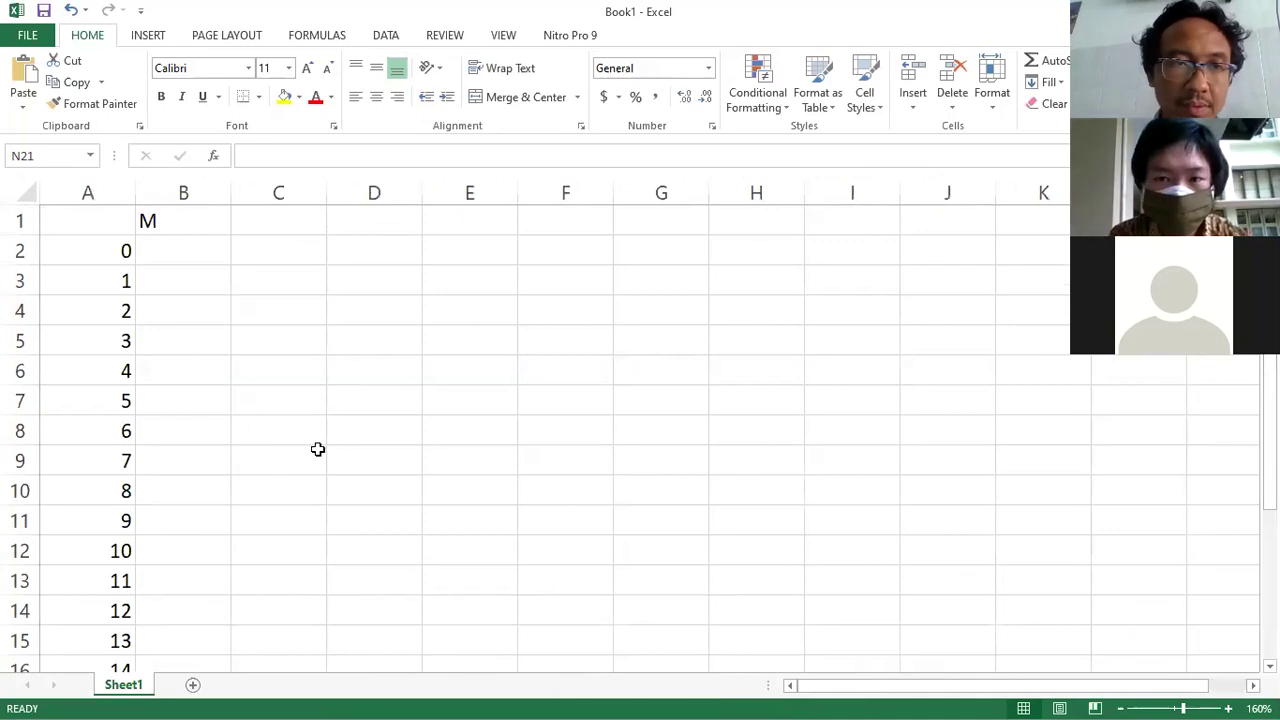
Change the heading in cell B1 to Y and enter the heading M in cell C1
click(184, 246)
click(198, 222)
click(281, 230)
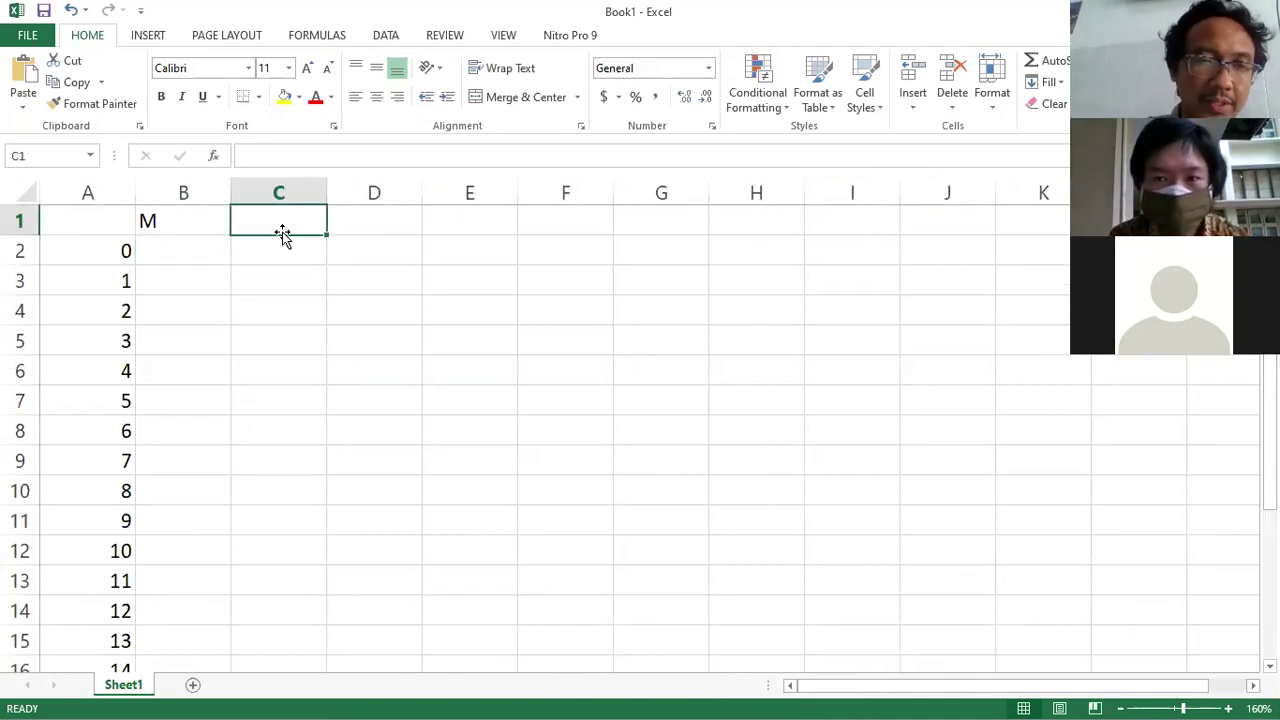
key(Left)
key(F2)
key(BackSpace)
text(Y)
key(Tab)
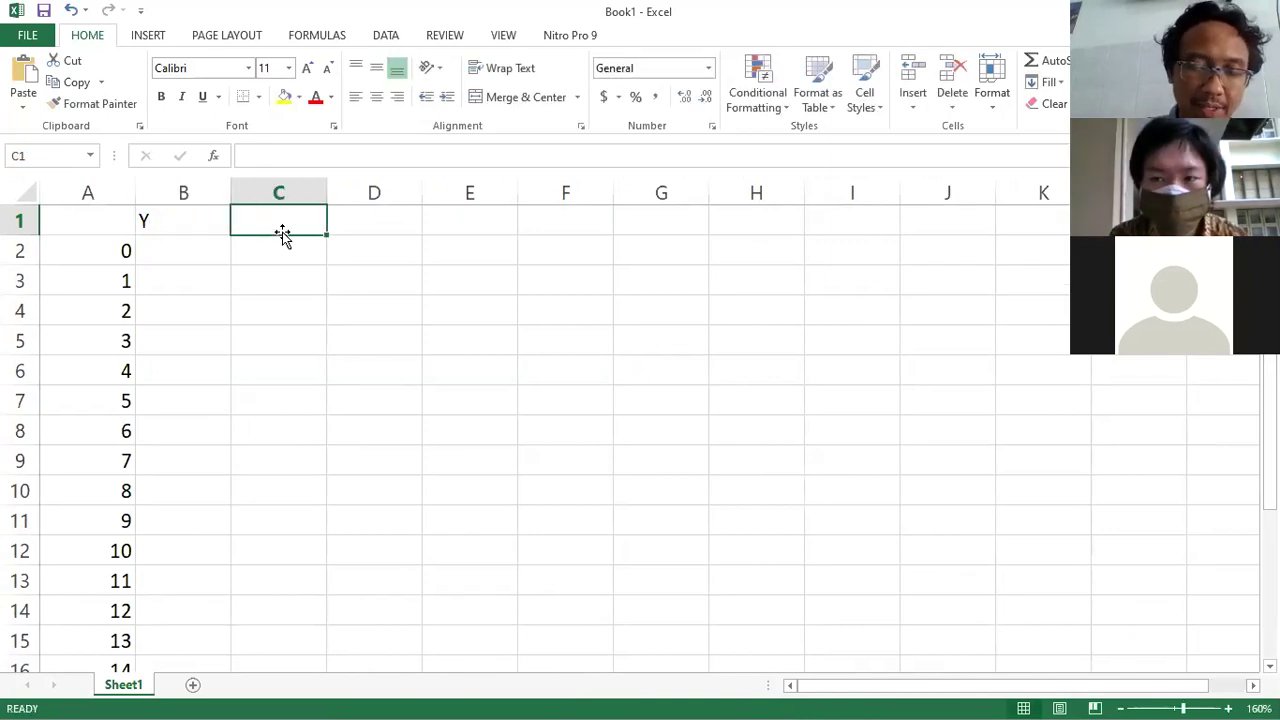
text(M)
key(Tab)
Enter the headings Y and M for a second table in cells E1 and F1
key(Tab)
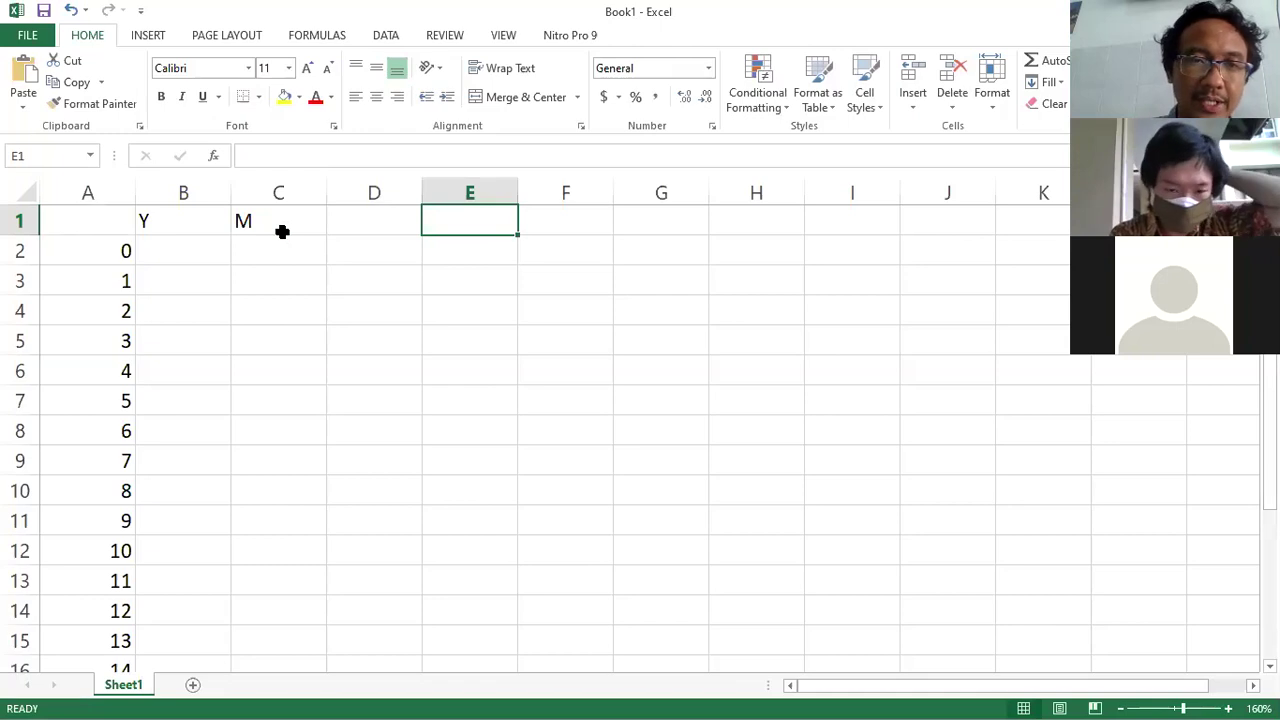
text(Y)
key(Tab)
text(M)
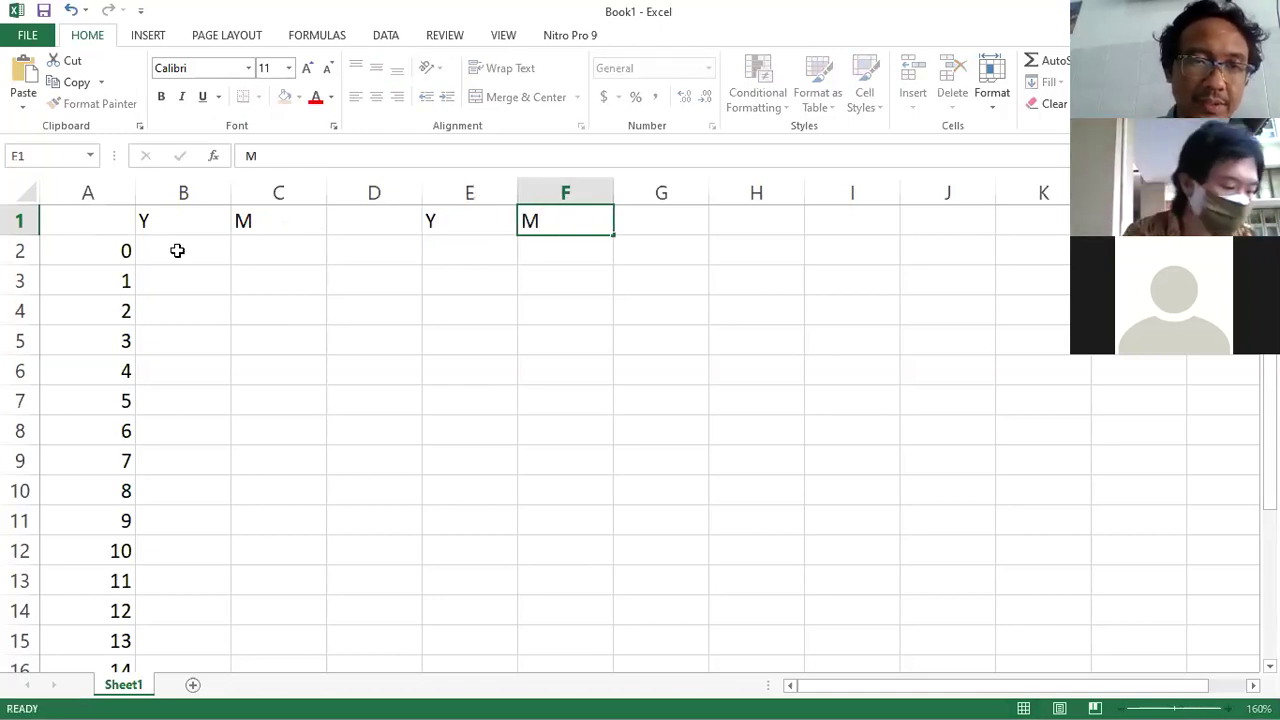
Enter the starting values 1 and 0 in B2:C2, and 0 and 1 in E2:F2
click(177, 250)
text(1)
key(Tab)
text(0)
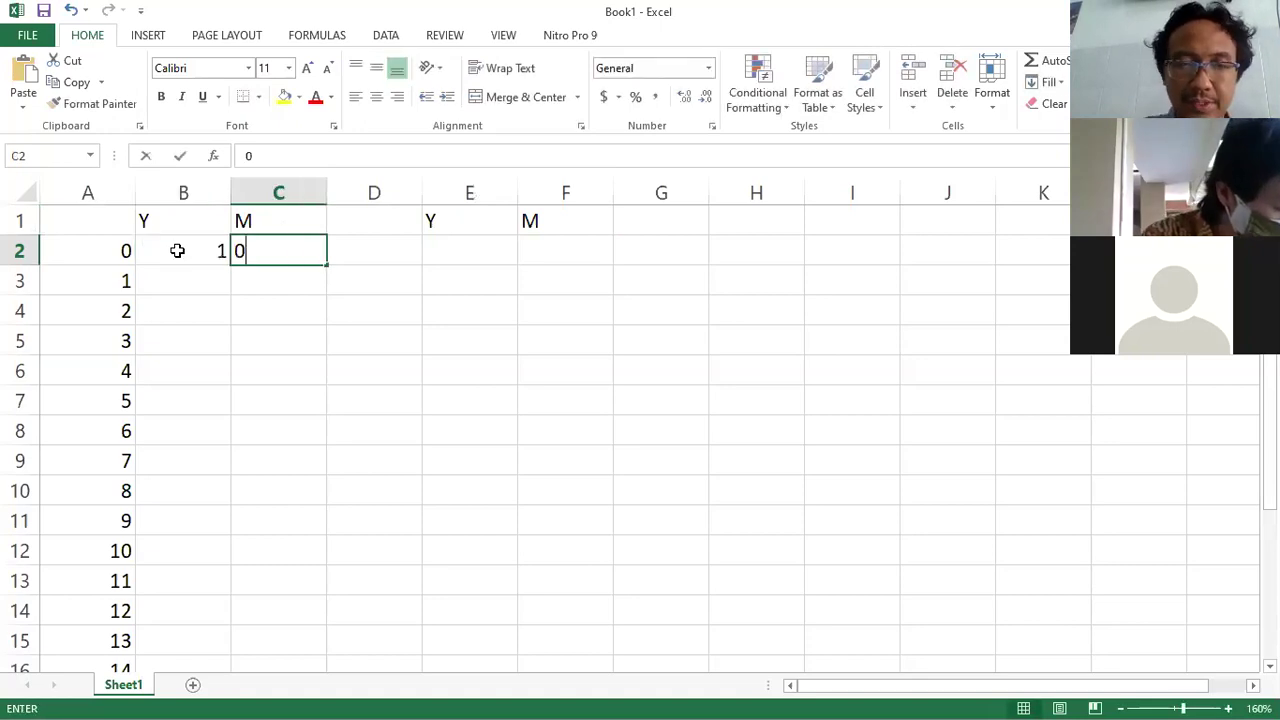
key(Tab)
key(Tab)
text(0)
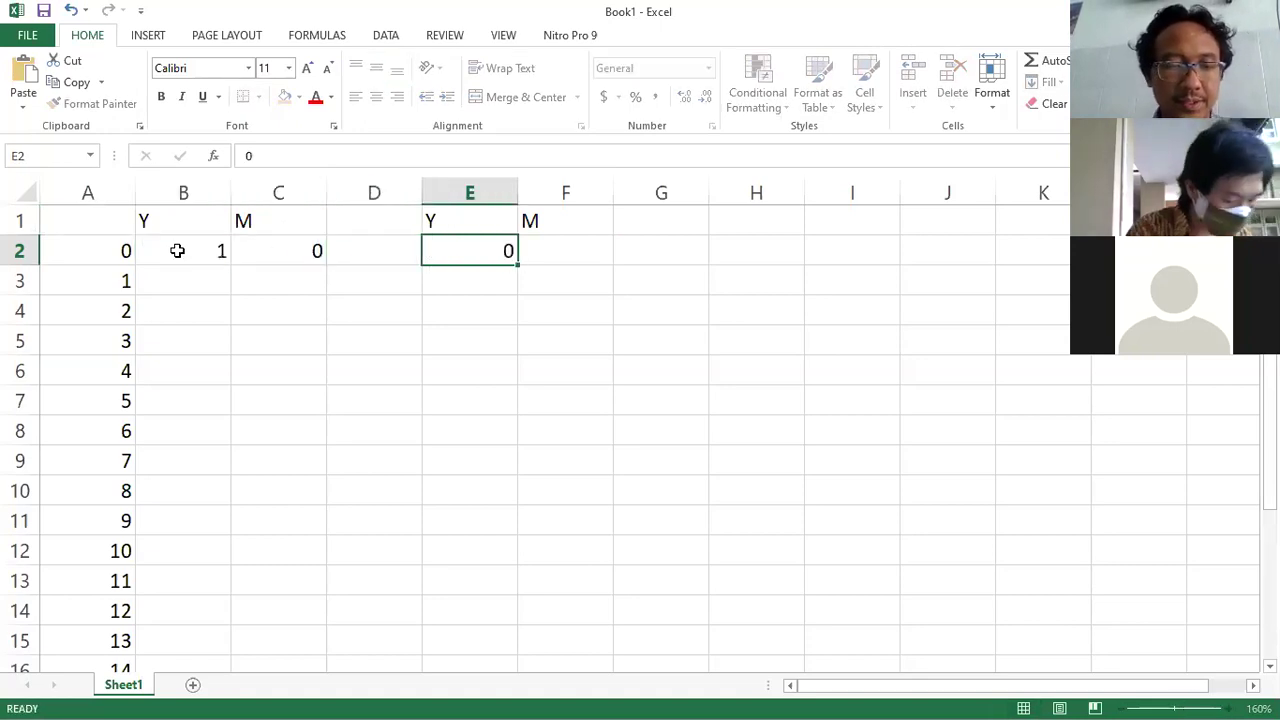
key(Tab)
text(1)
Enter the formula =0.6*B2+0.3*C2 in cell B3
click(175, 280)
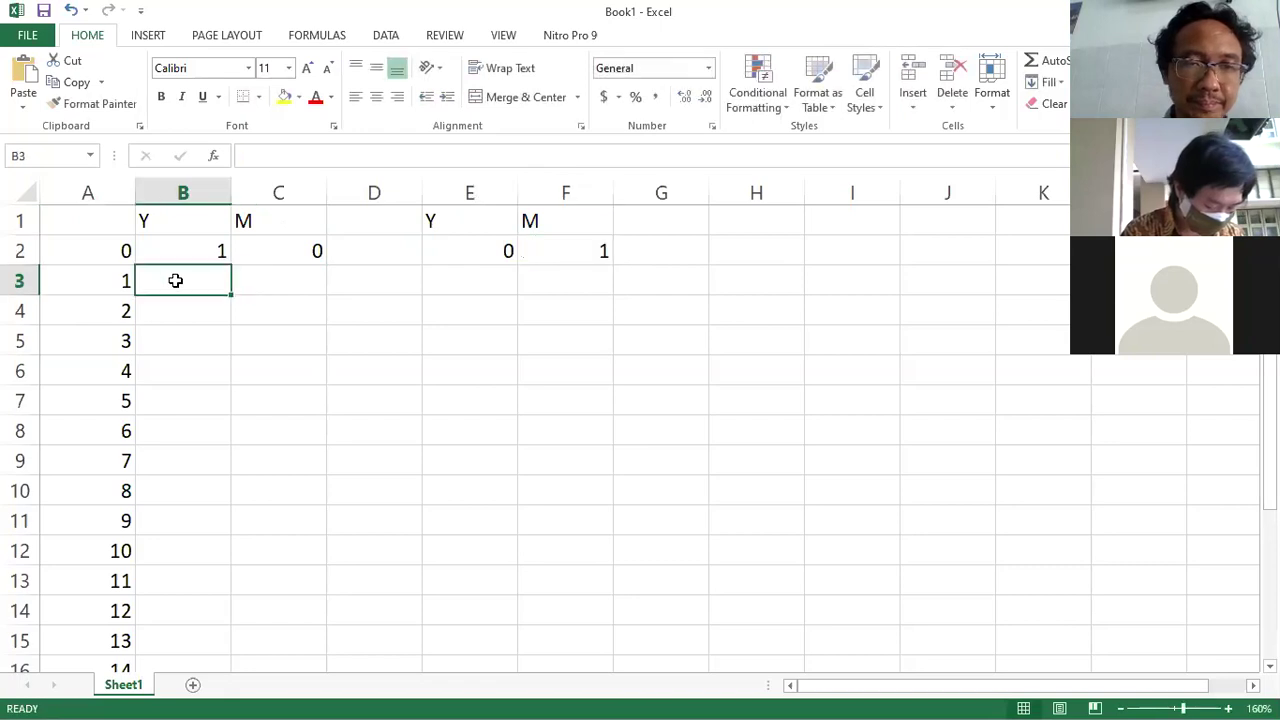
text(=0.6*)
click(179, 251)
text(+0.3*)
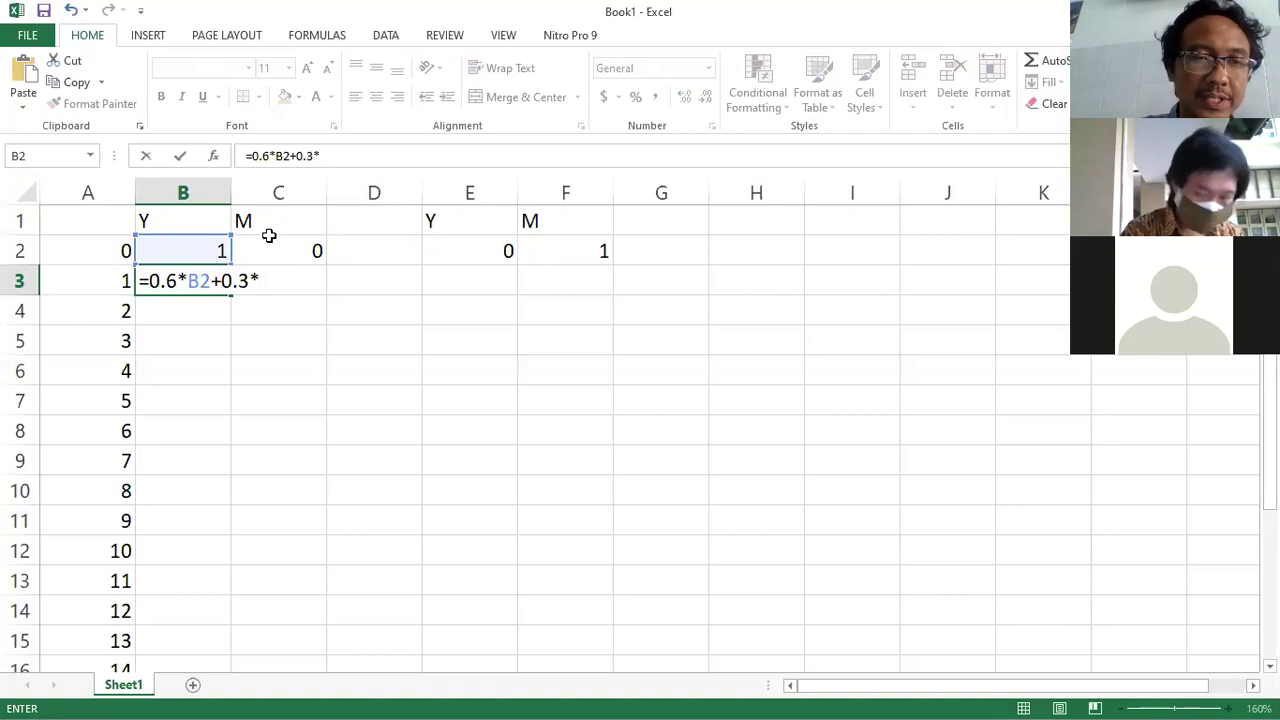
click(279, 251)
key(Return)
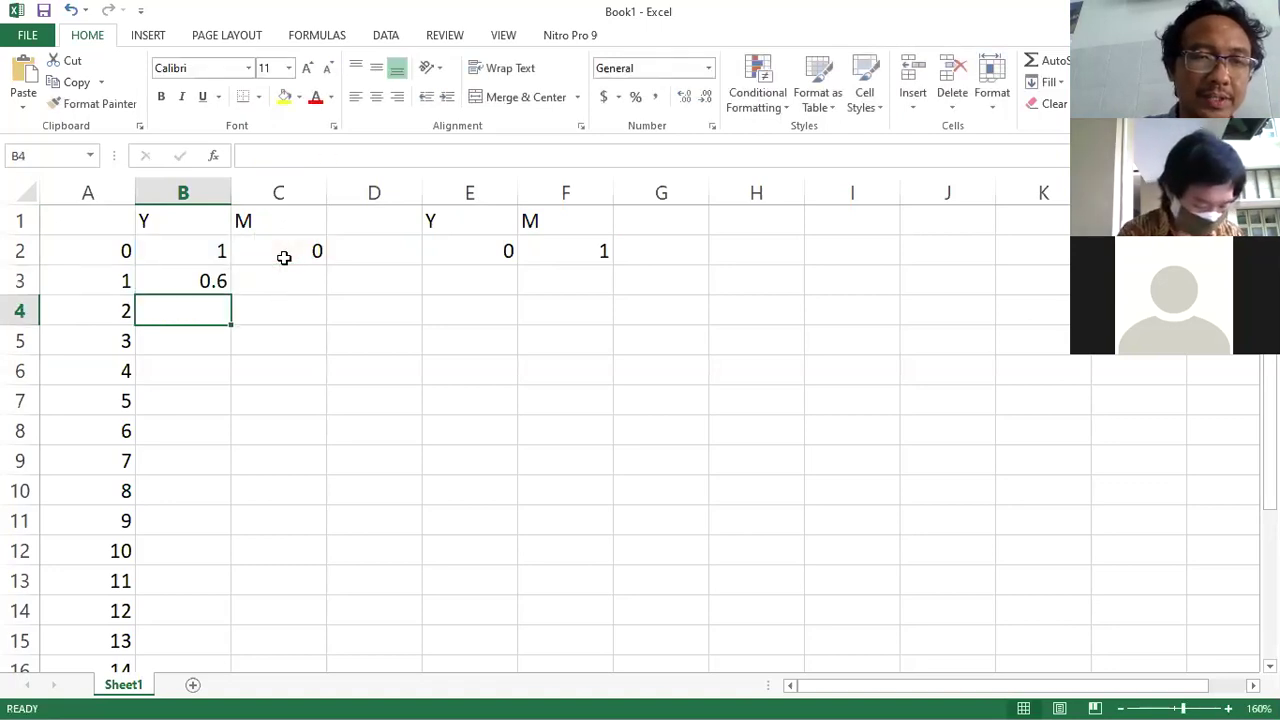
Enter the formula =0.7*C2+0.4*B2 in cell C3
click(273, 282)
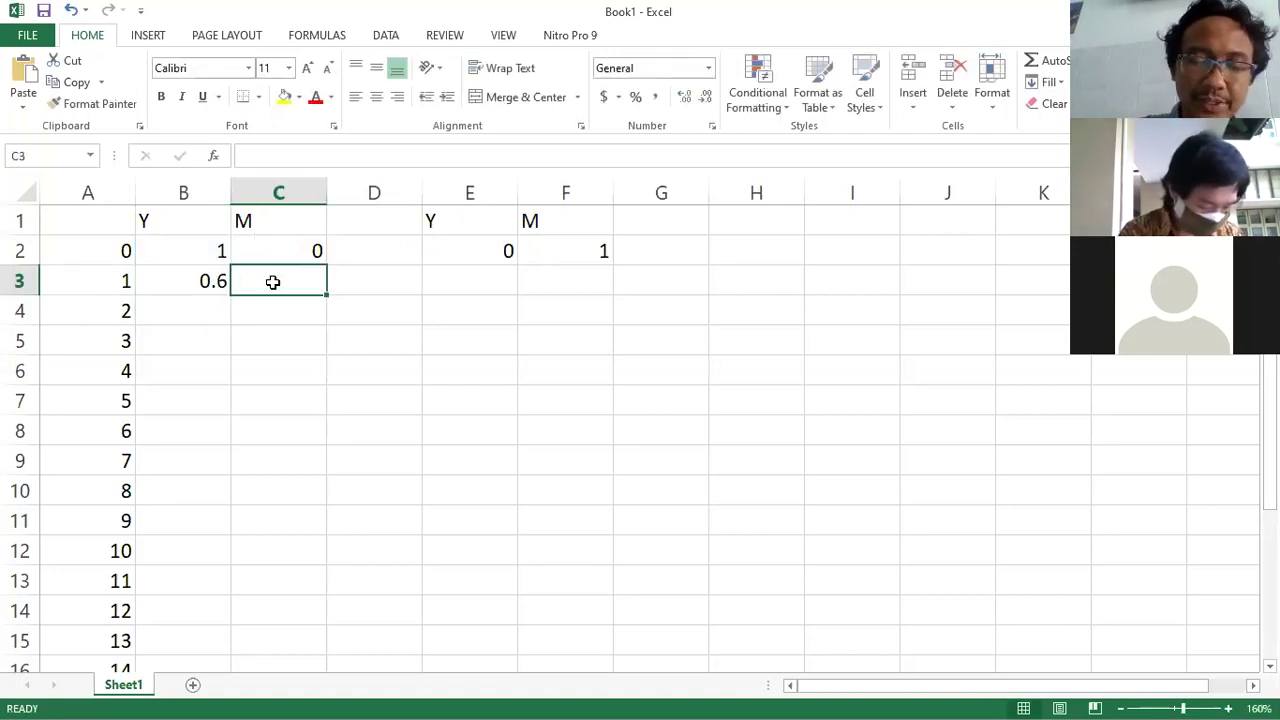
text(=)
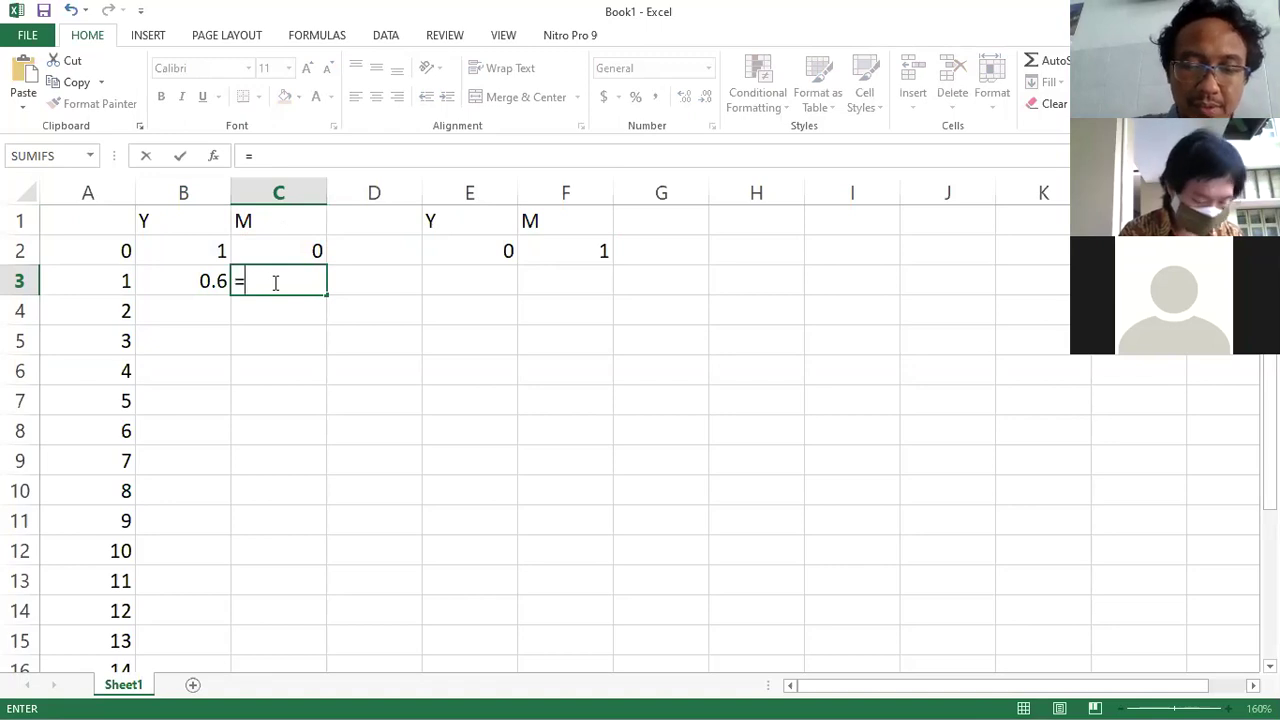
text(0.7*)
click(297, 250)
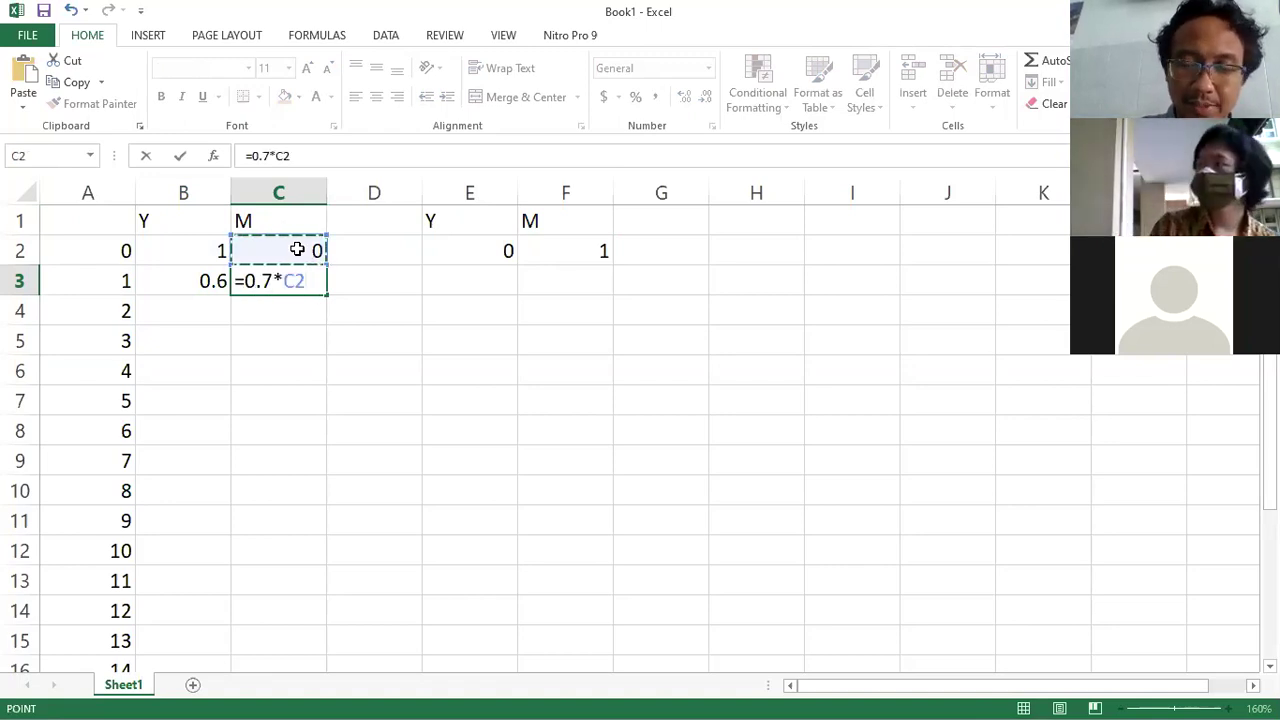
text(+)
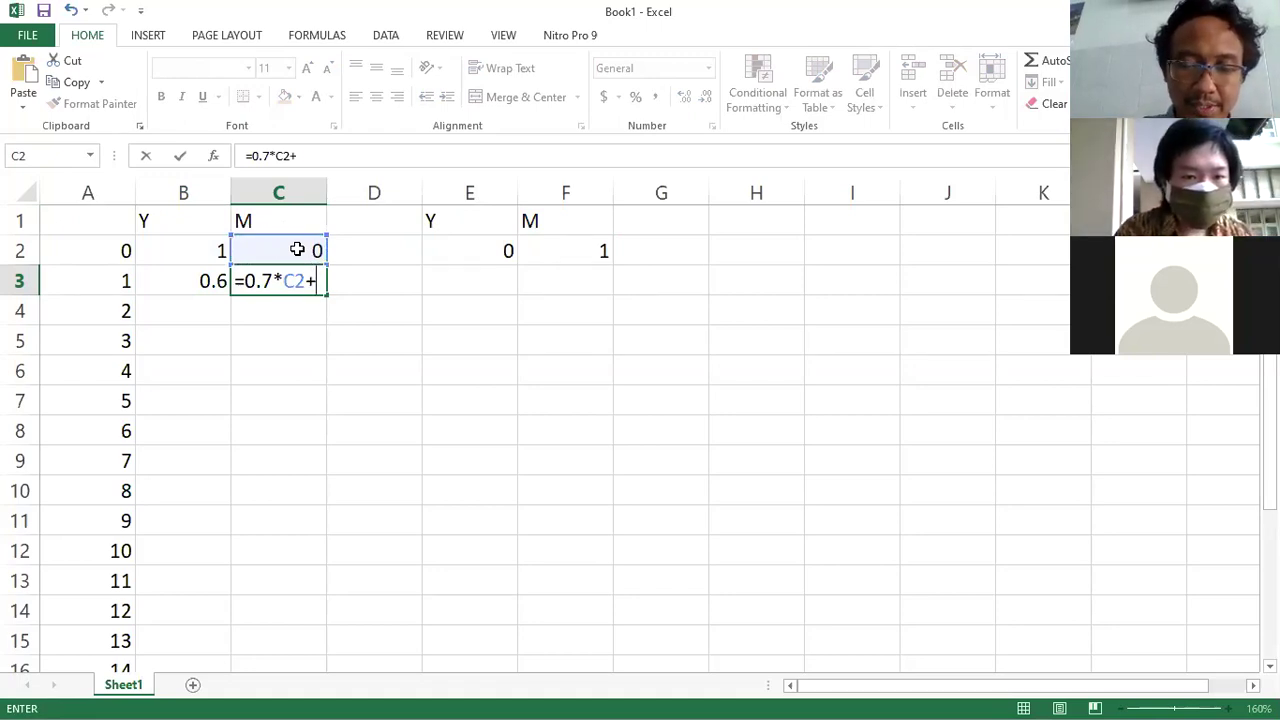
text(0.4*)
click(204, 247)
key(Return)
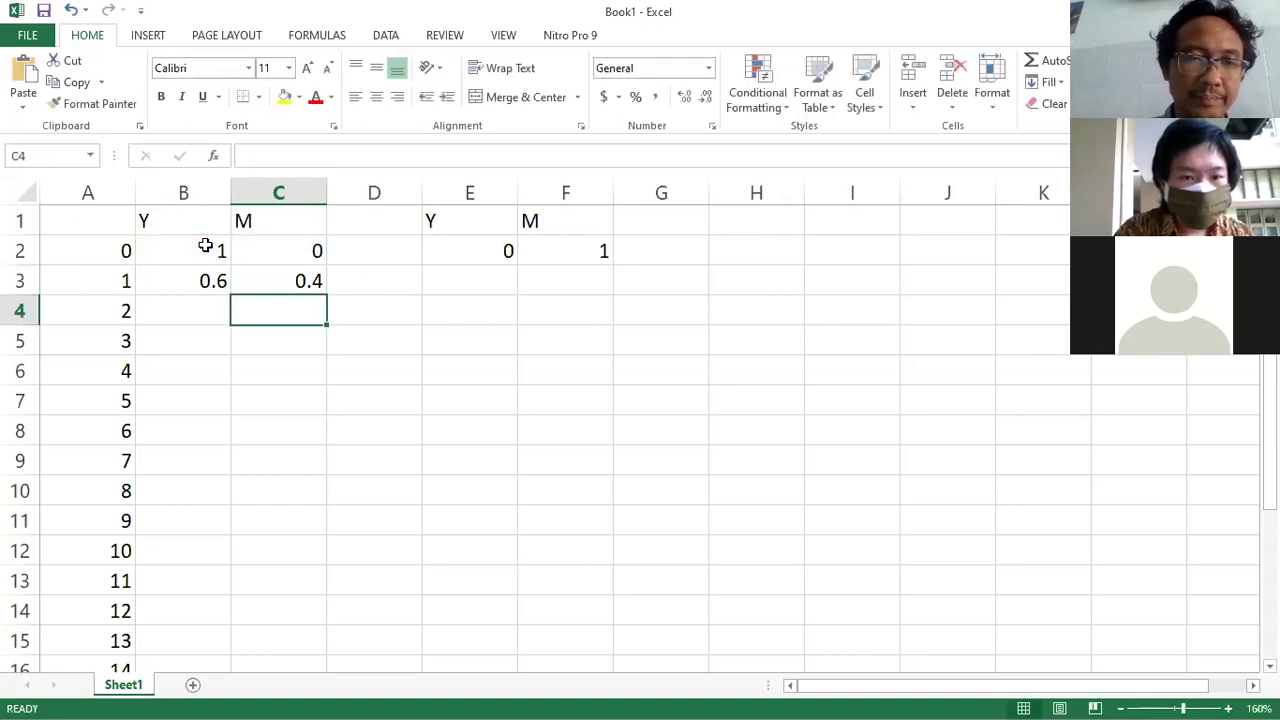
Copy the formulas in B3:C3 to E3:F3 of the second table and check the pasted formula in E3
drag(188, 279, 326, 288)
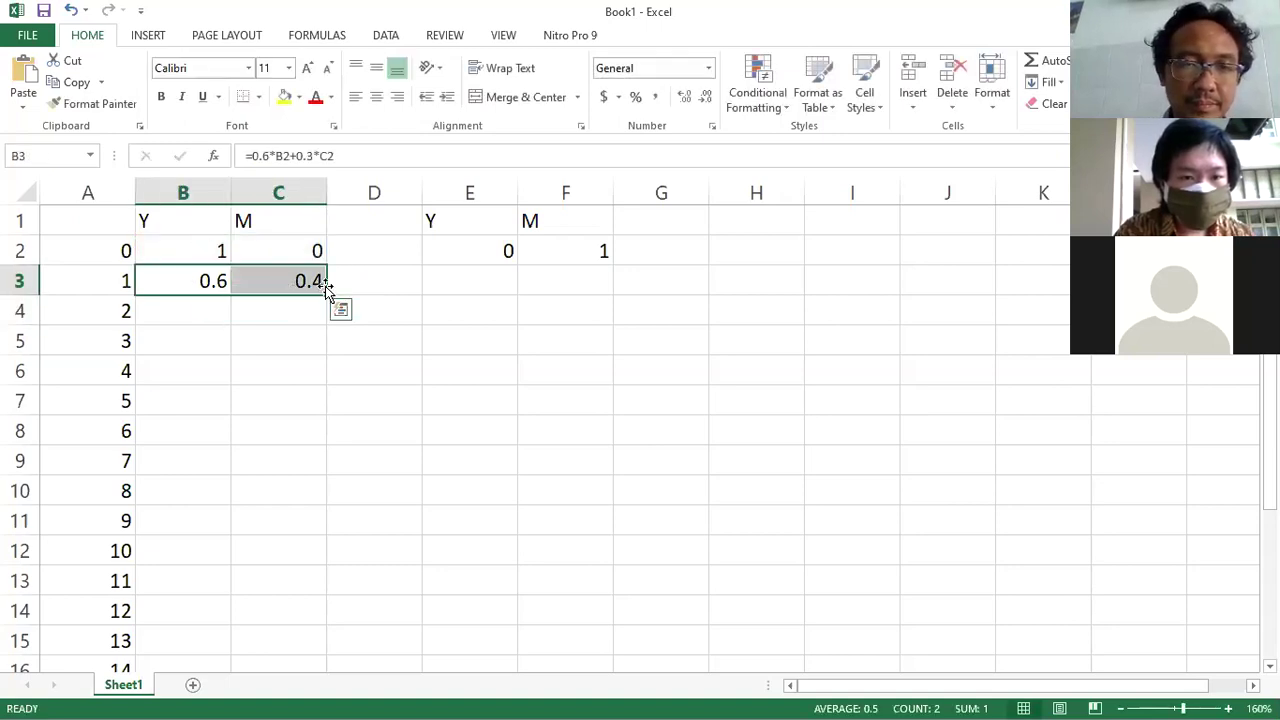
key(ctrl+c)
click(467, 284)
key(ctrl+v)
click(560, 343)
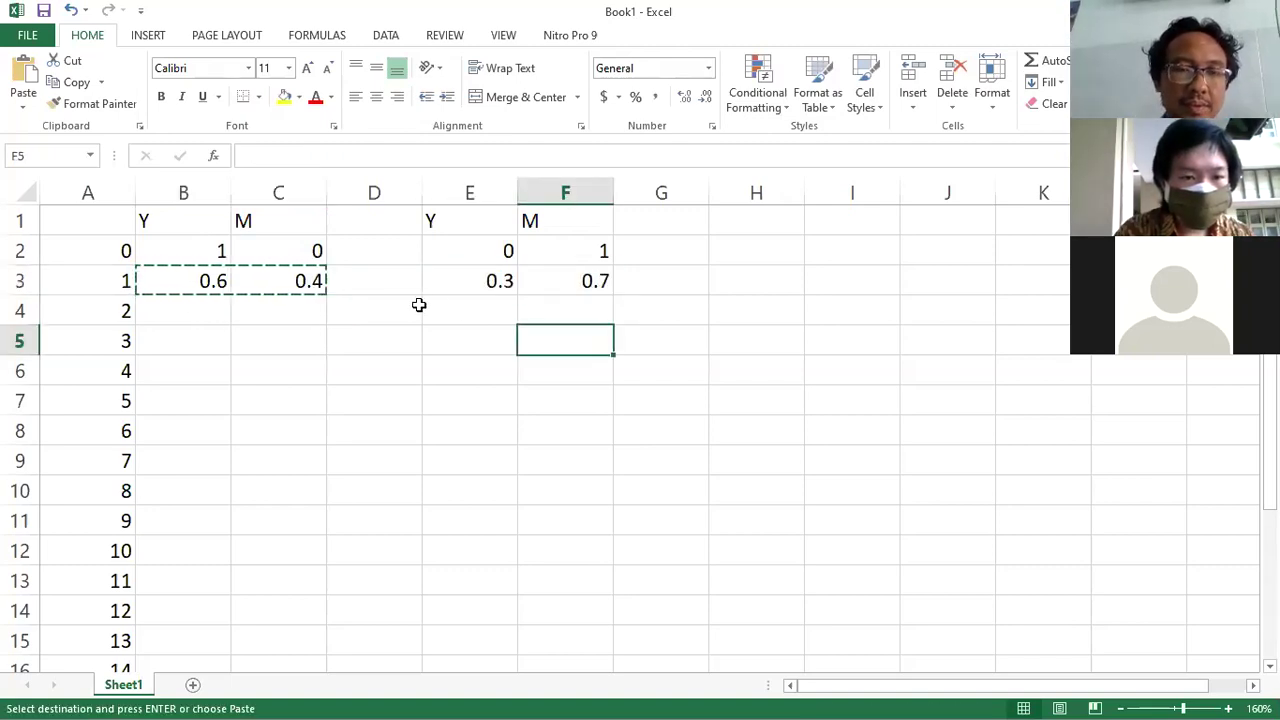
click(471, 281)
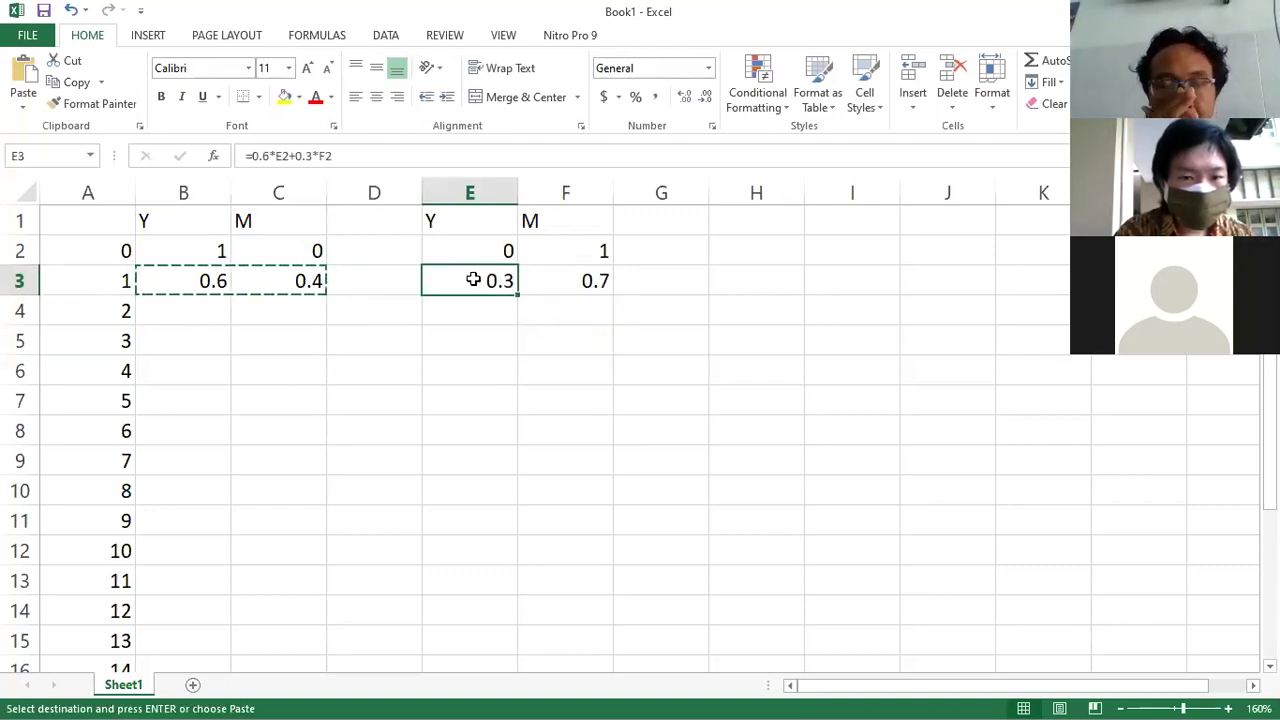
Fill the formulas in B3:C3 down to row 22
click(213, 280)
key(shift+Right)
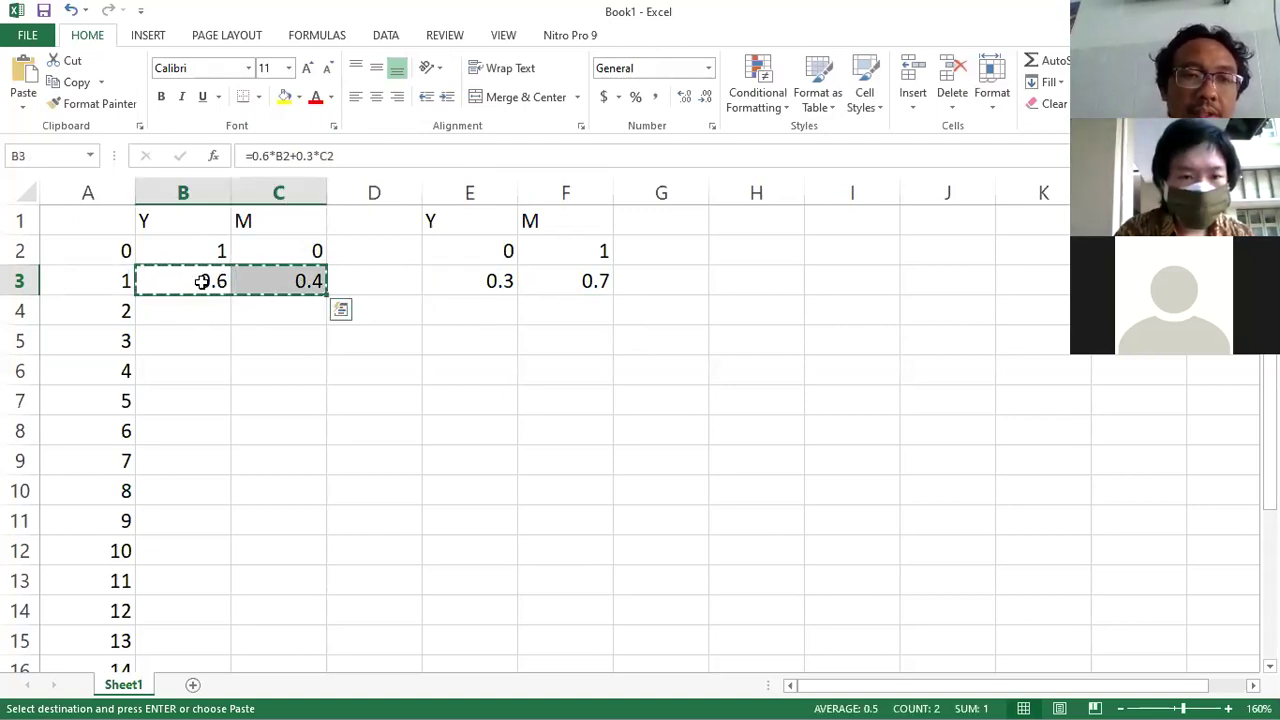
drag(323, 296, 317, 614)
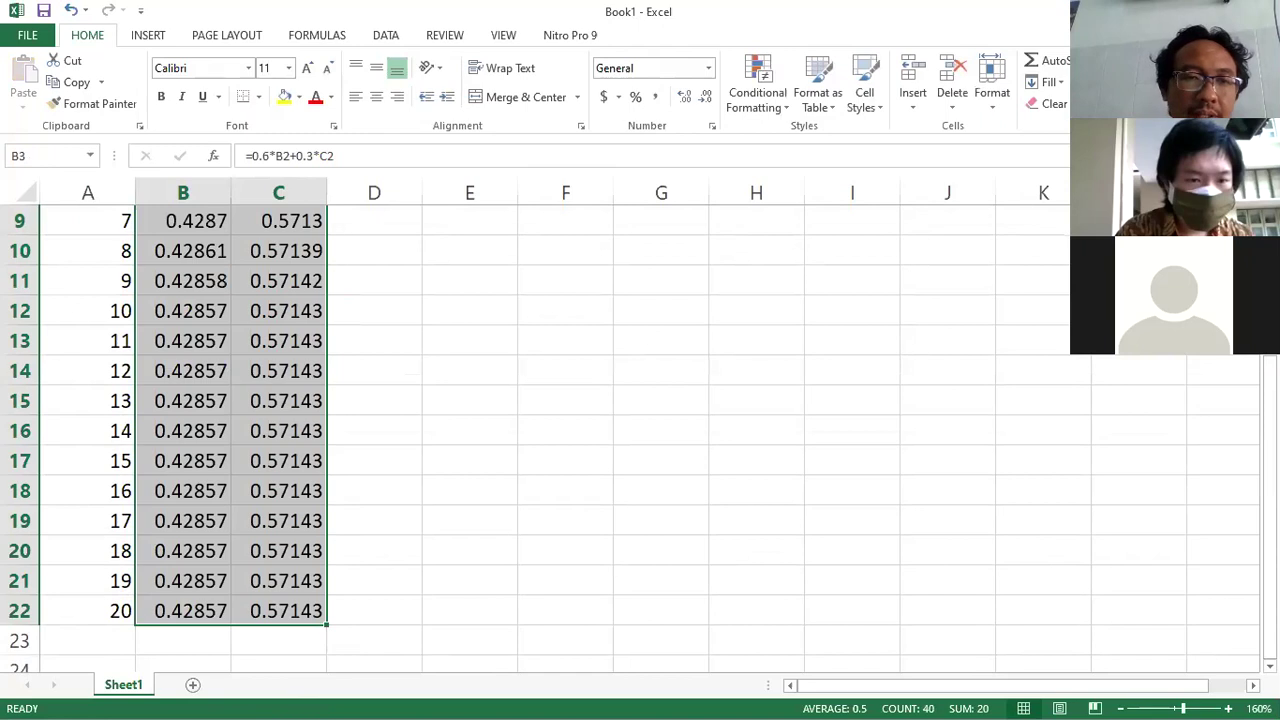
Fill the formulas in E3:F3 of the second table down to row 22
scroll(230, 420, up, 3)
click(514, 285)
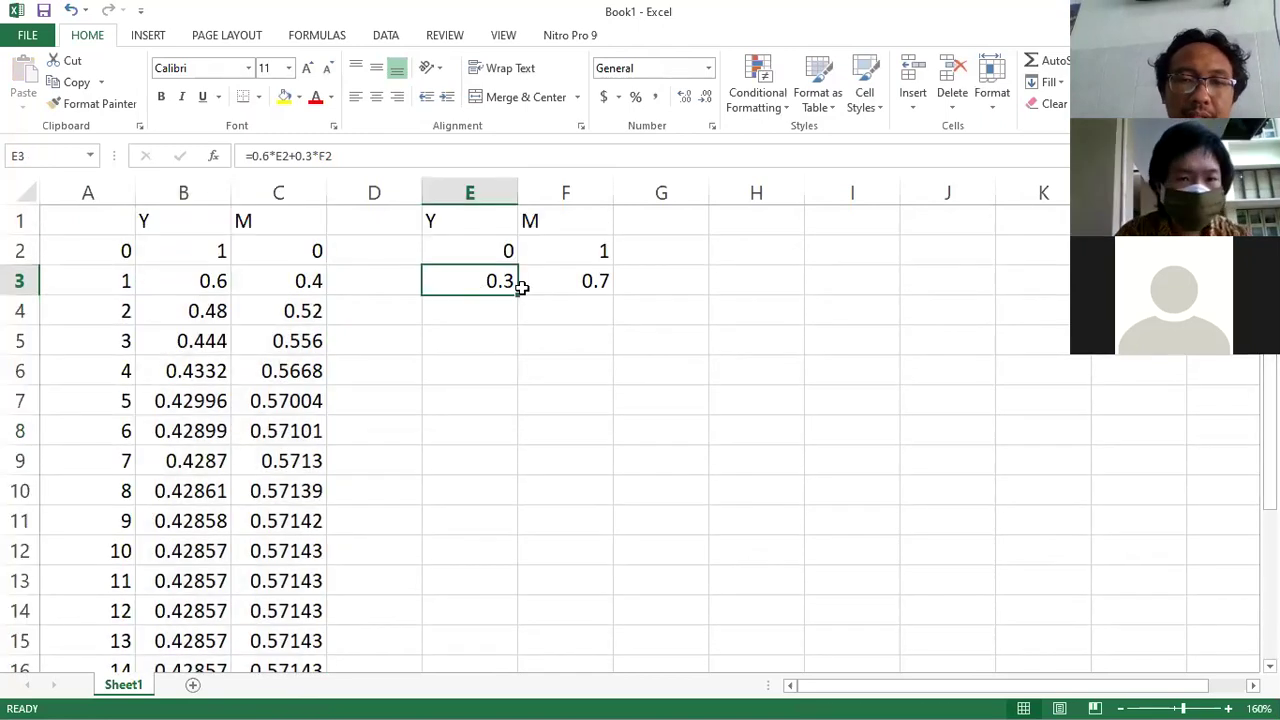
drag(521, 287, 525, 283)
drag(613, 403, 610, 624)
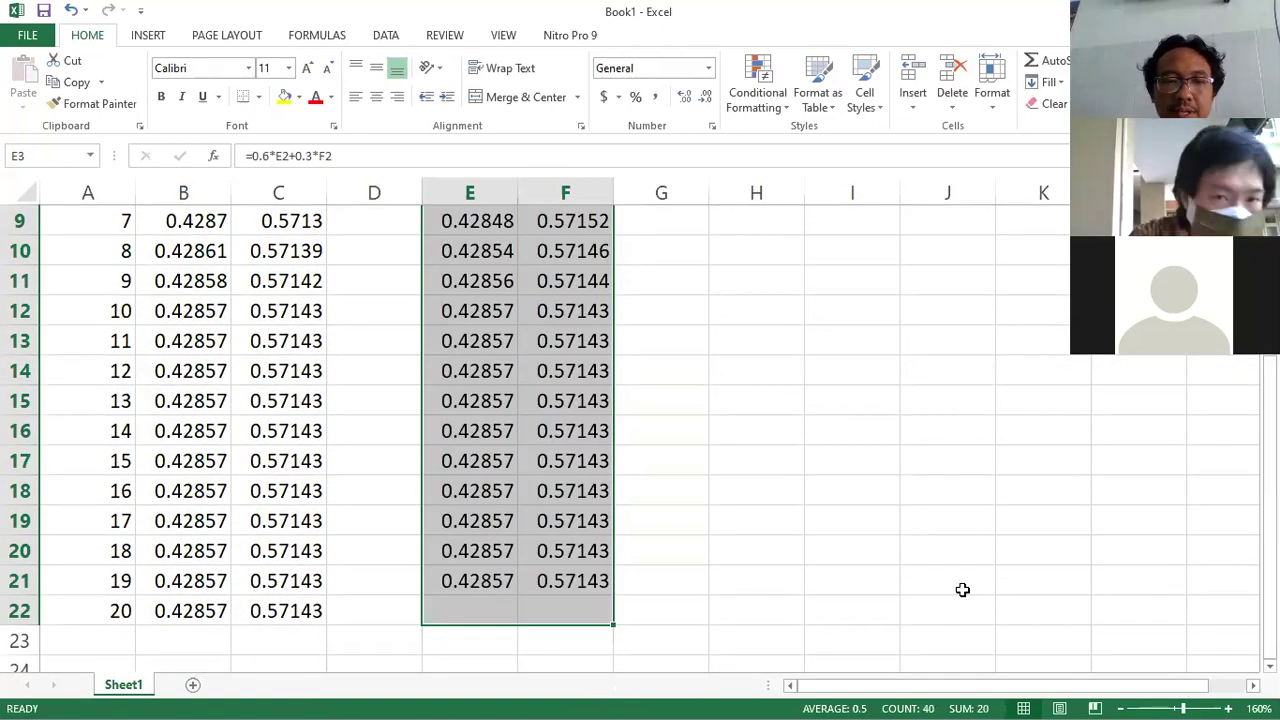
Compare the Y and M values of both tables from the starting row through row 22
drag(1270, 526, 1270, 520)
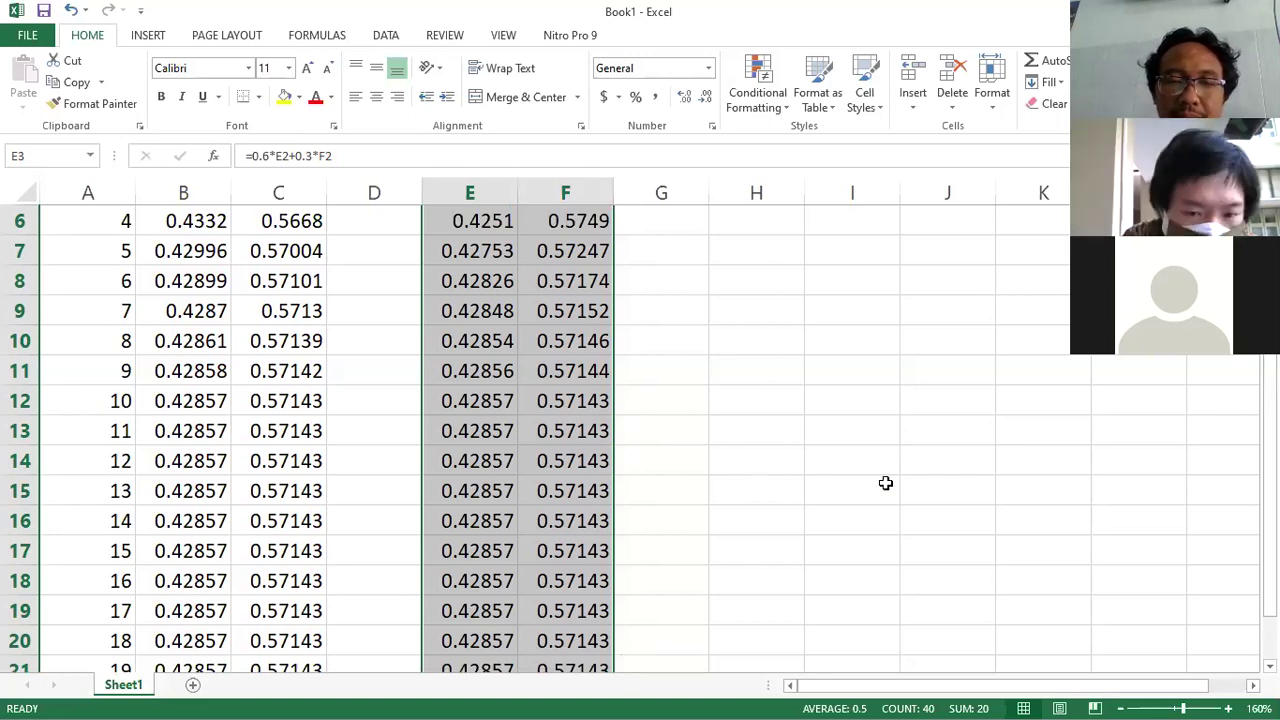
scroll(640, 430, down, 1)
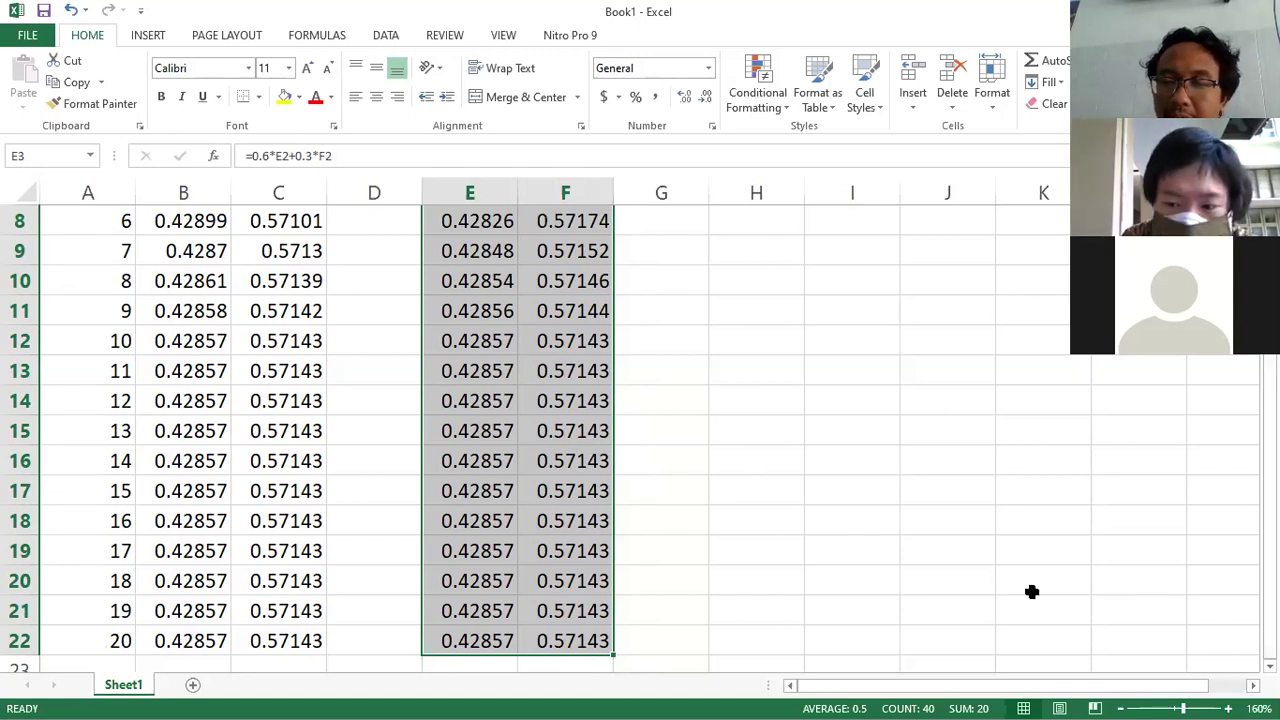
scroll(1032, 592, down, 1)
click(209, 605)
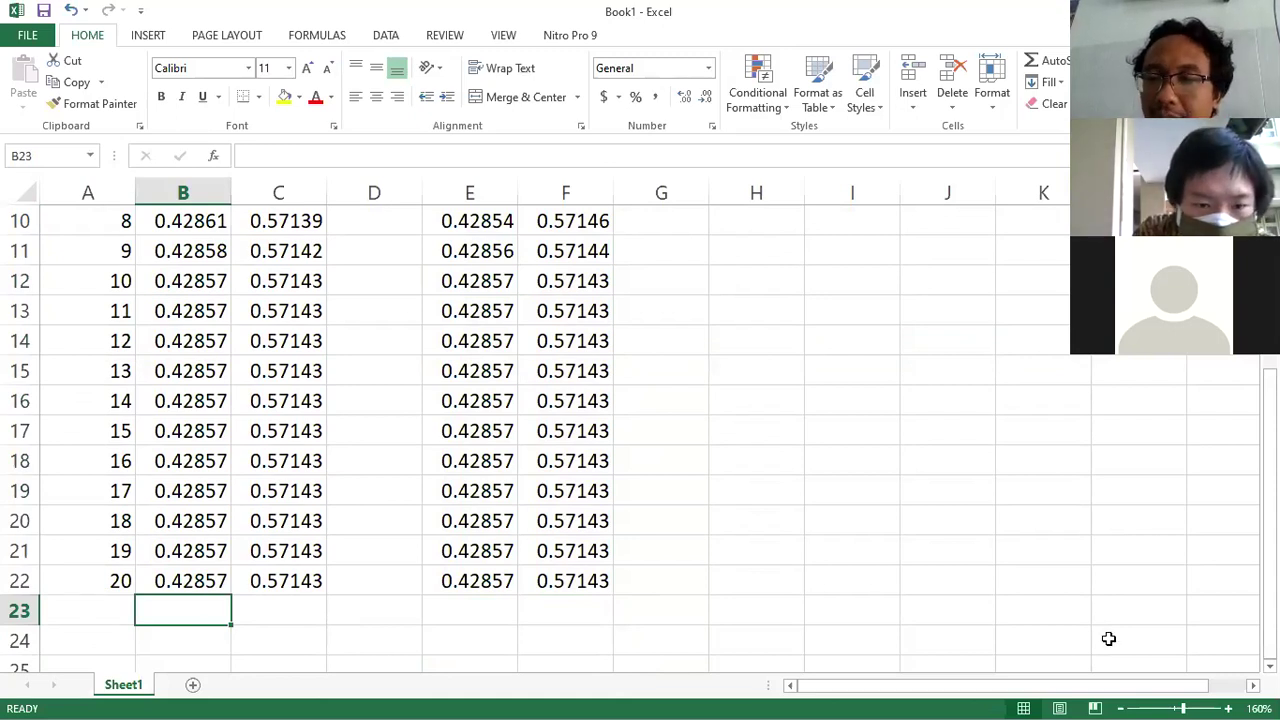
drag(1269, 520, 1269, 493)
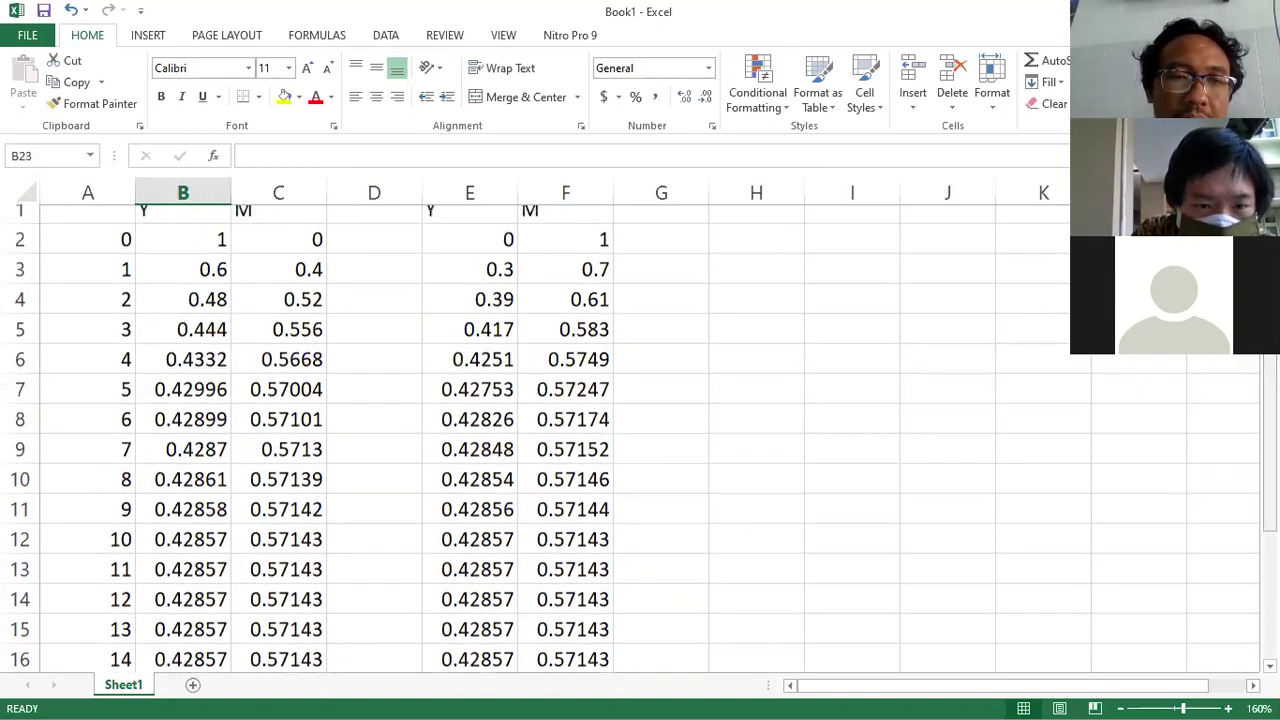
click(214, 222)
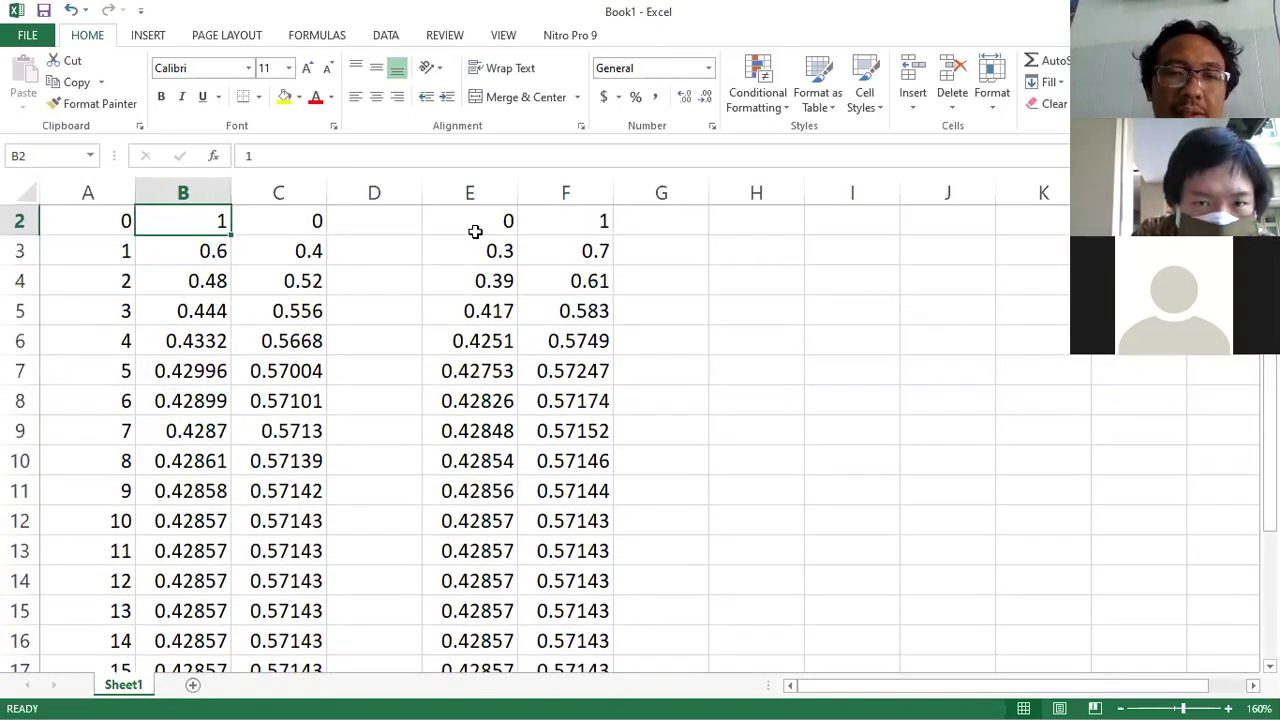
Set both starting probabilities of the second table, E2 and F2, to 0.5
click(582, 221)
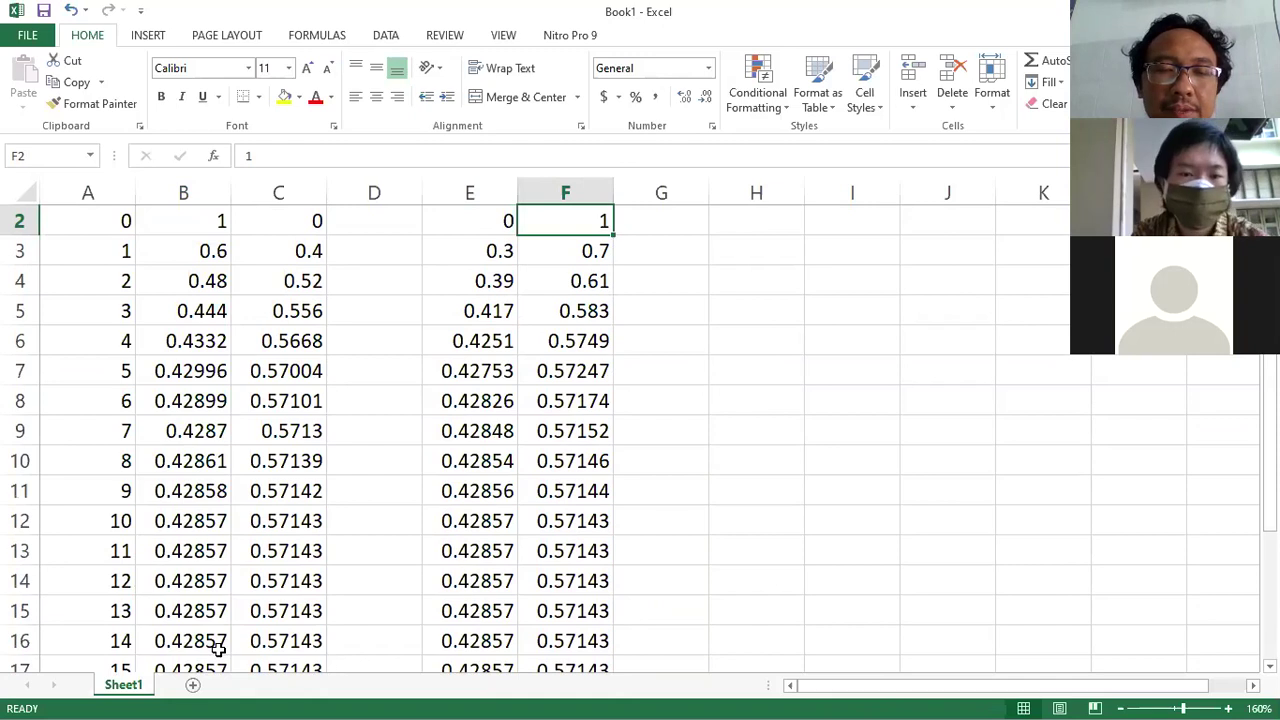
click(449, 220)
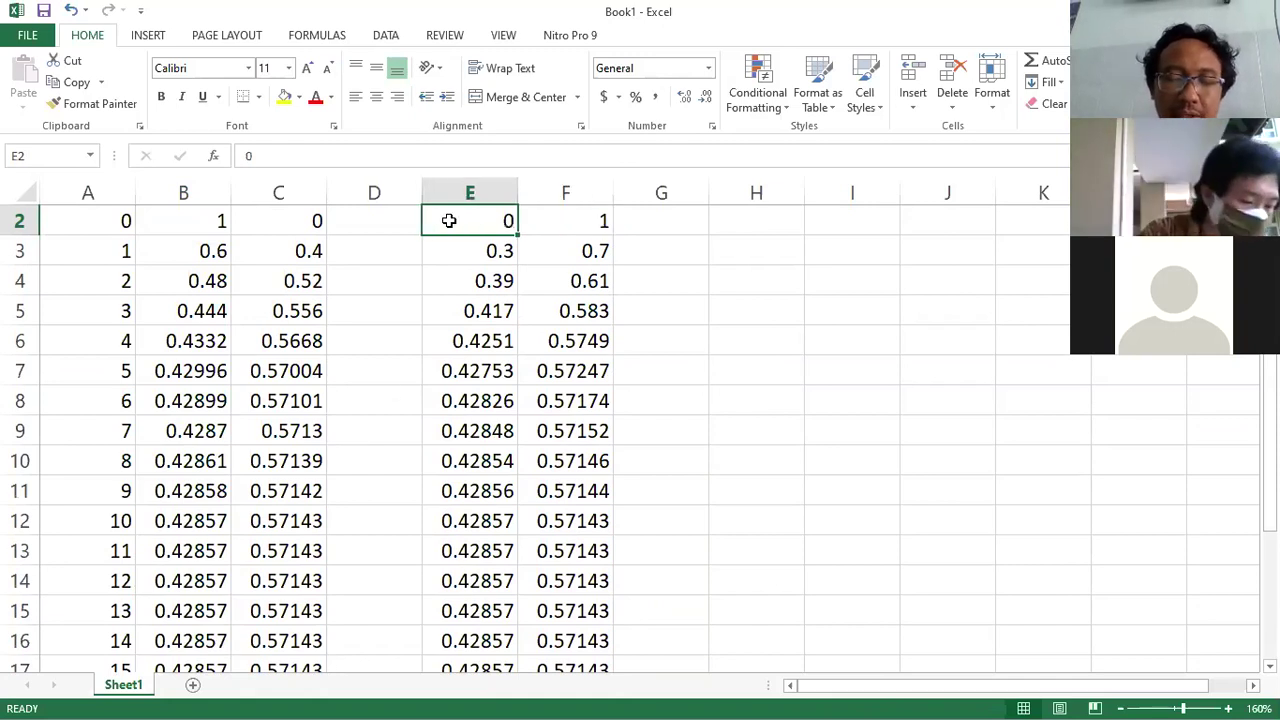
text(0.5)
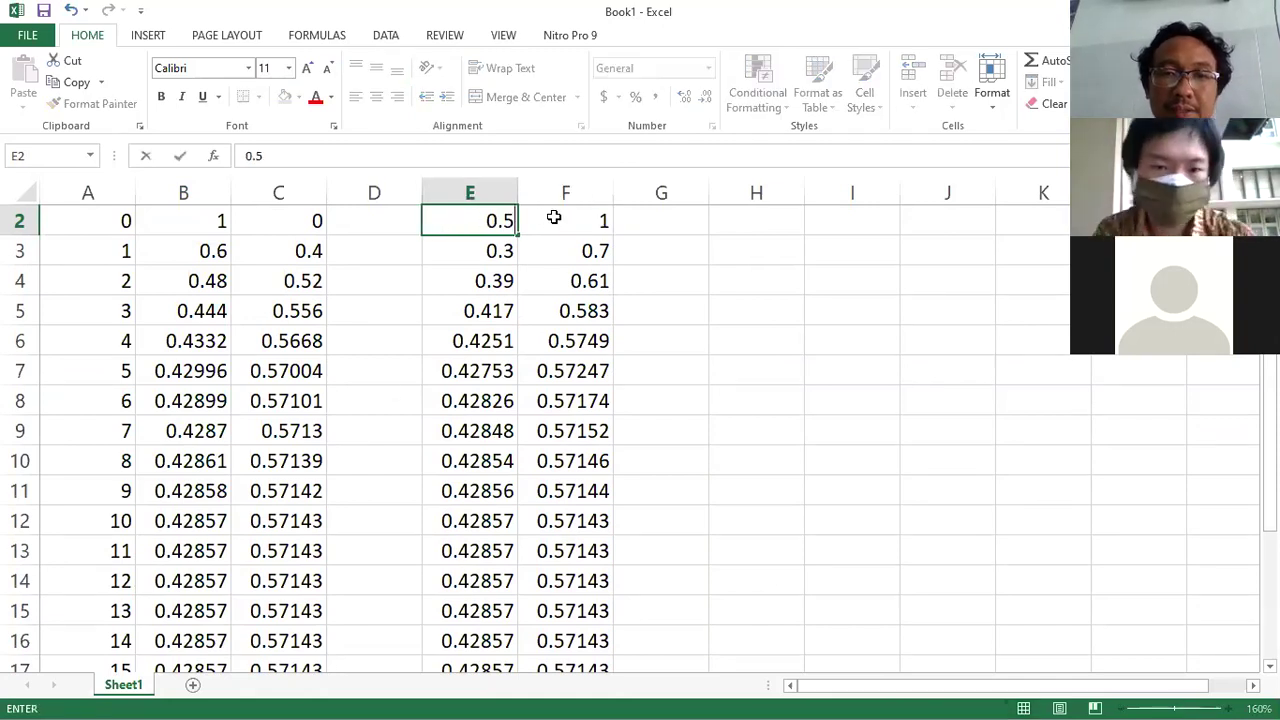
click(553, 217)
text(0.5)
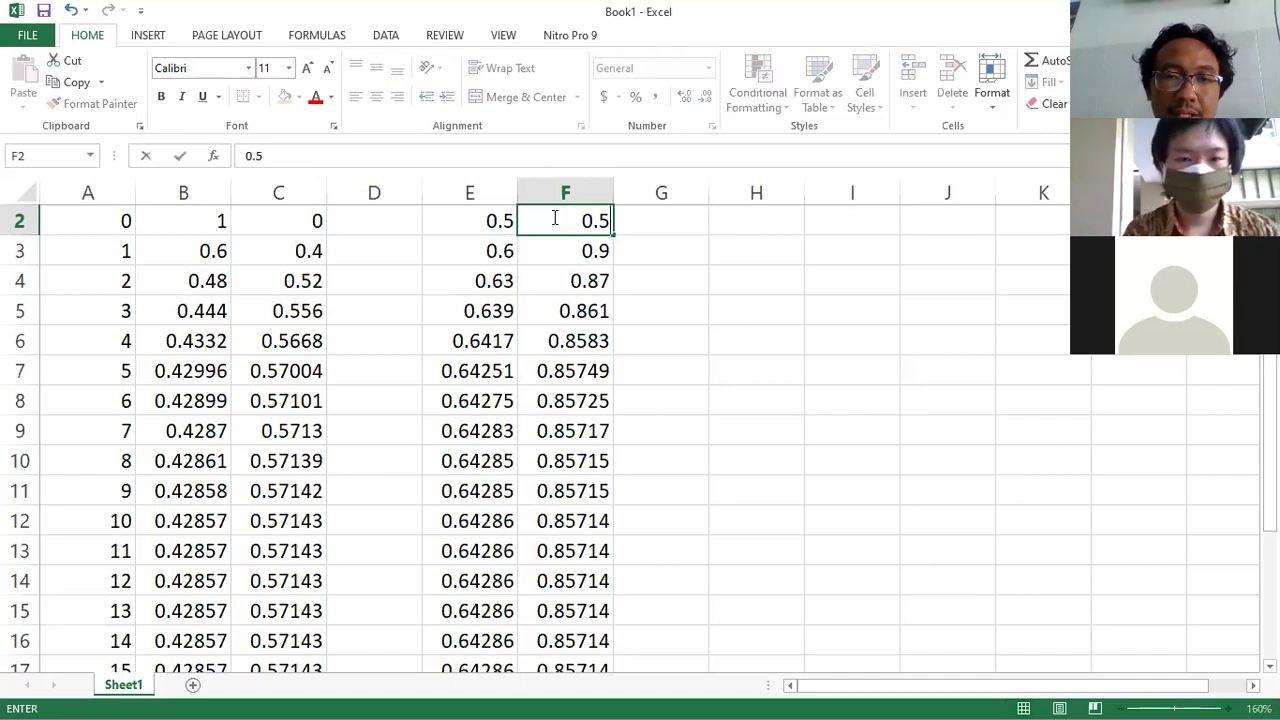
key(Return)
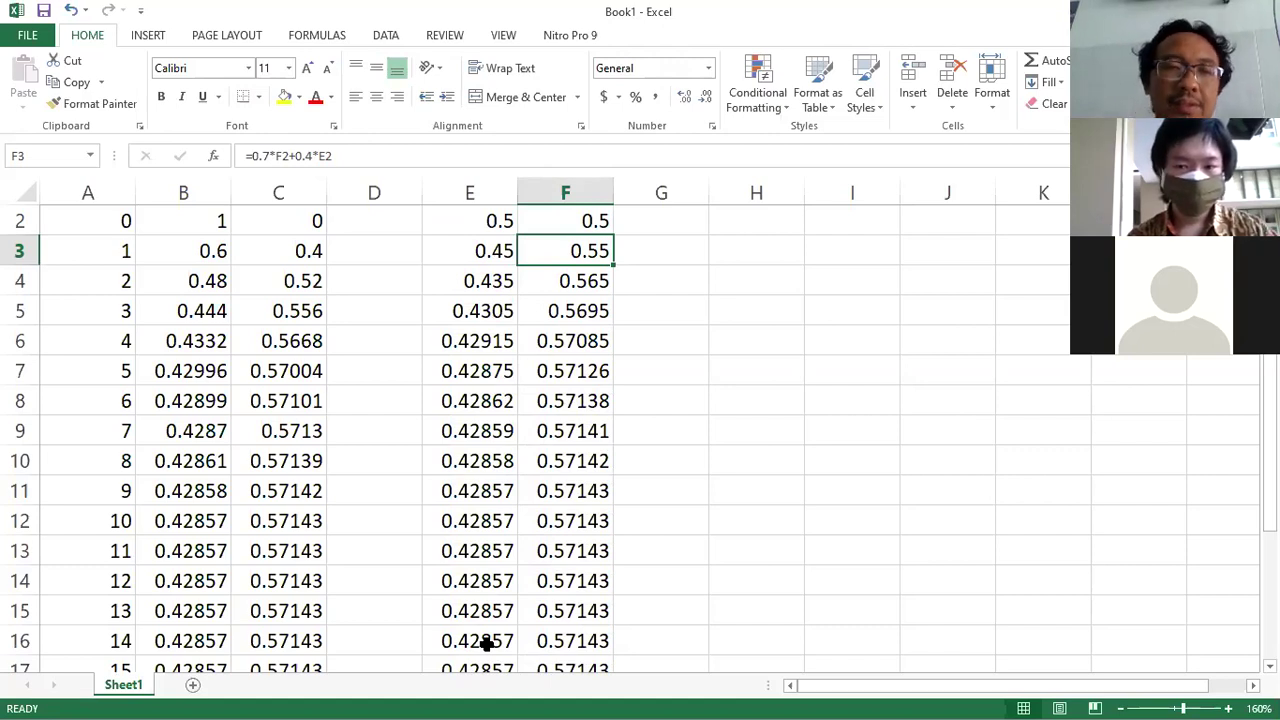
Set the second table's starting probabilities to 0.3 in E2 and 0.7 in F2
click(497, 222)
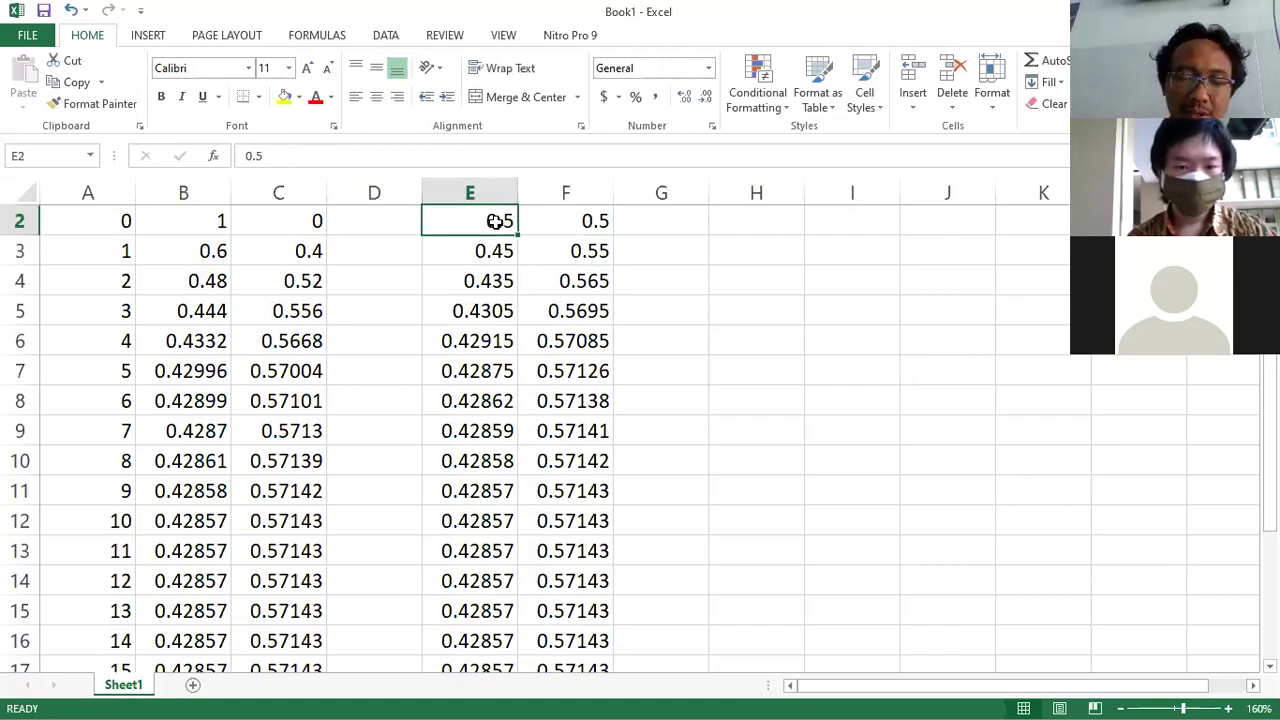
text(0.3)
key(Tab)
key(F2)
key(BackSpace)
text(7)
key(Return)
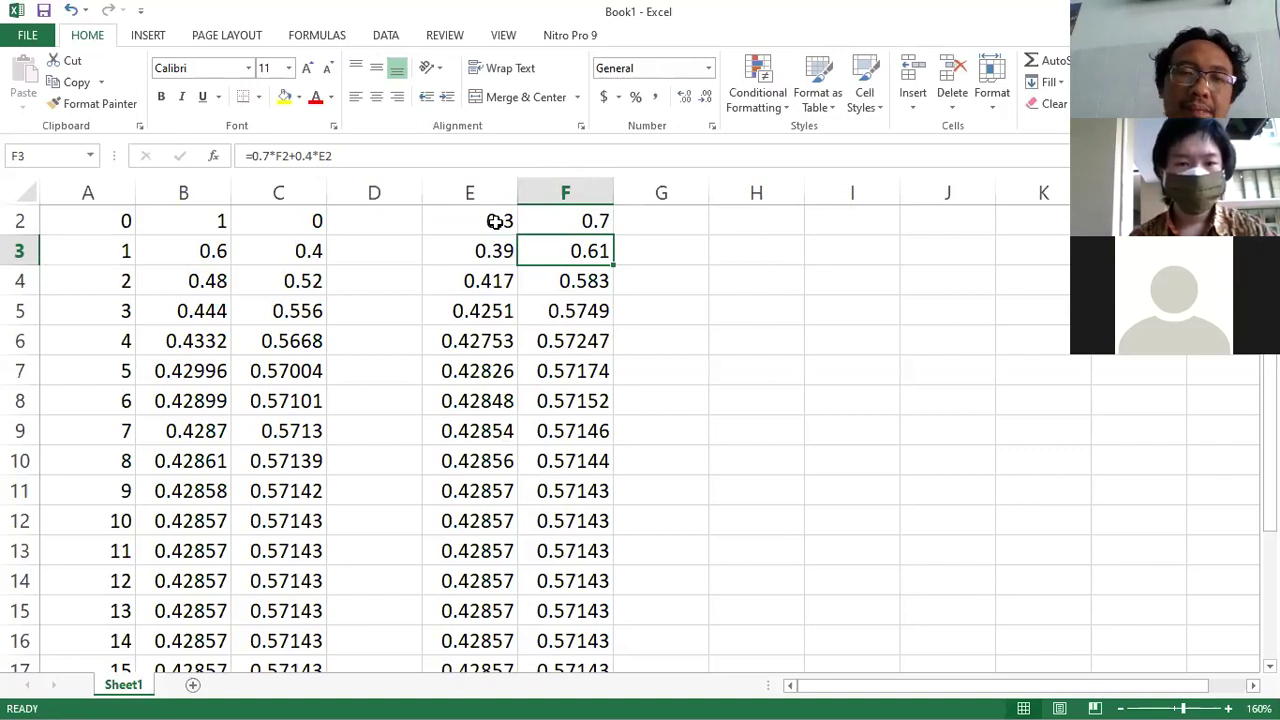
click(495, 221)
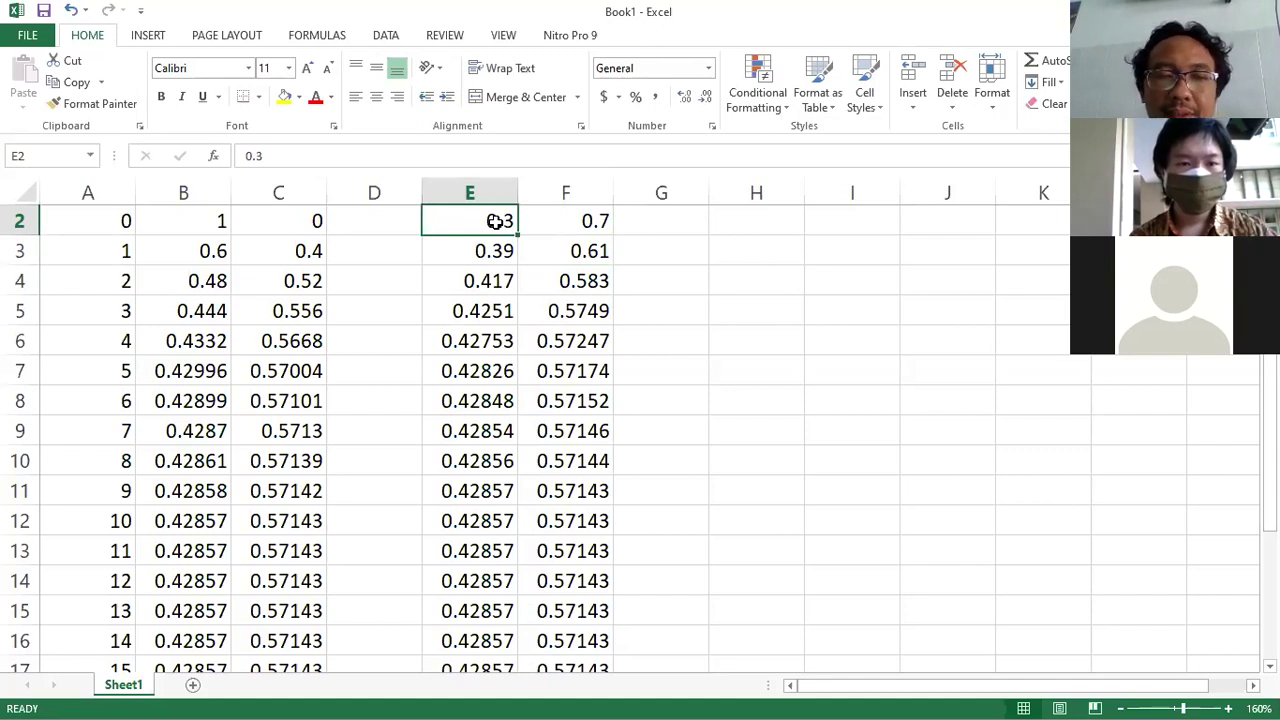